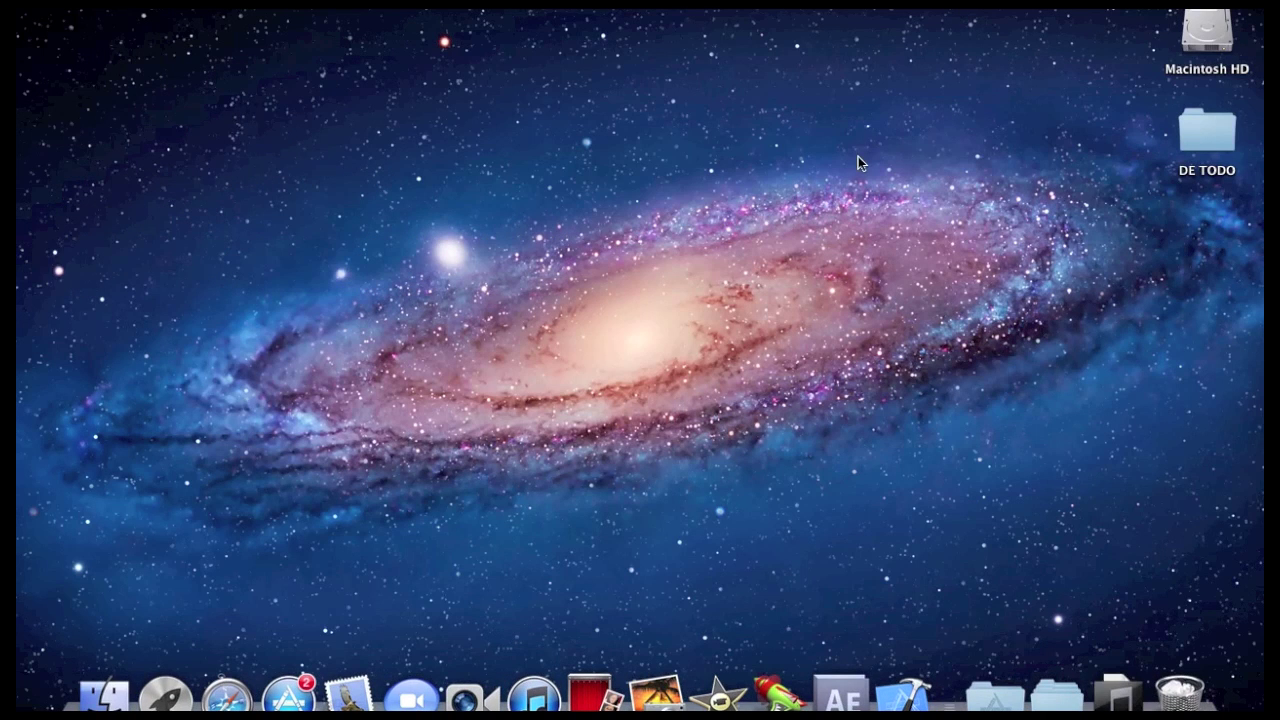
Step: Find GeekTool in the Mac App Store and start installing it
left_click(289, 695)
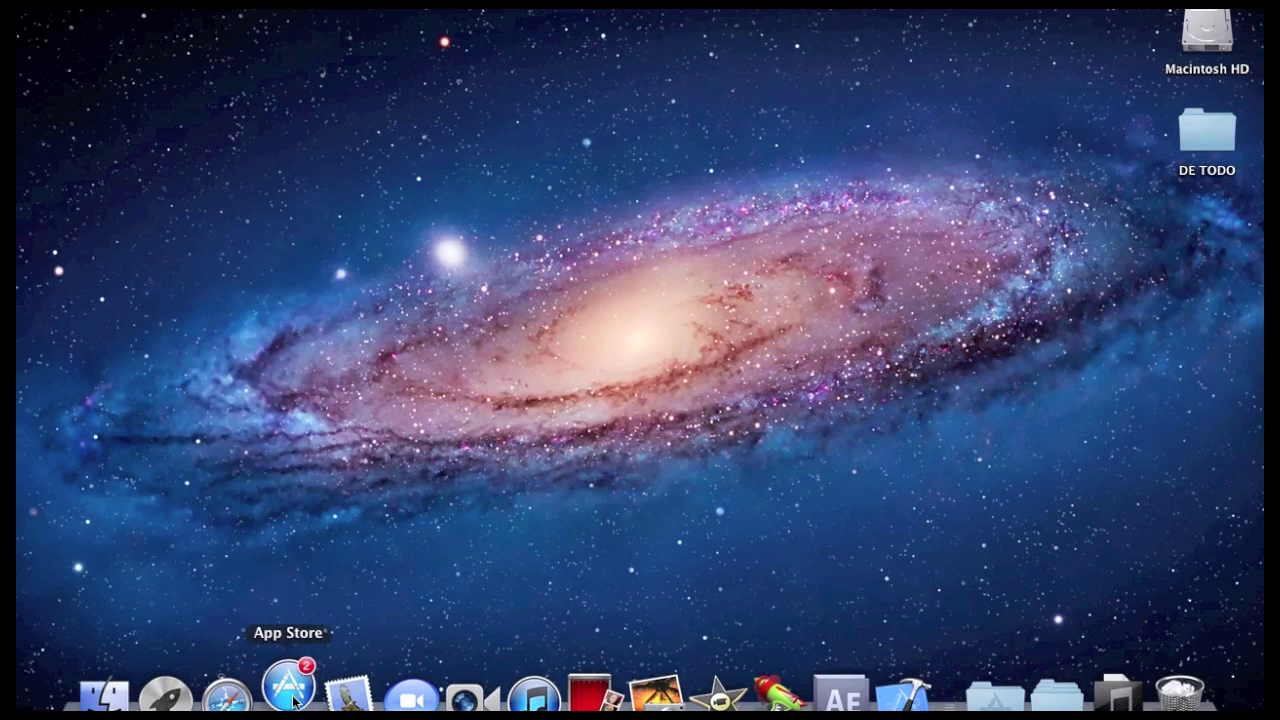
left_click(1026, 16)
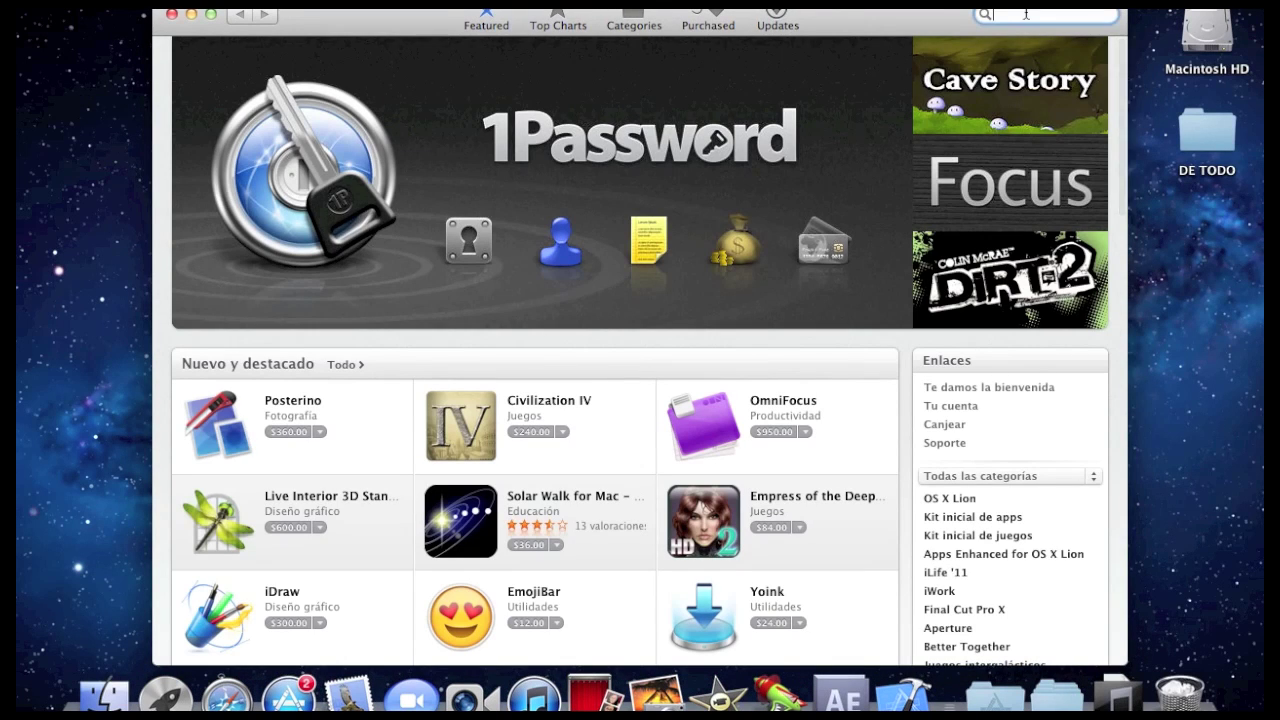
type("geektool")
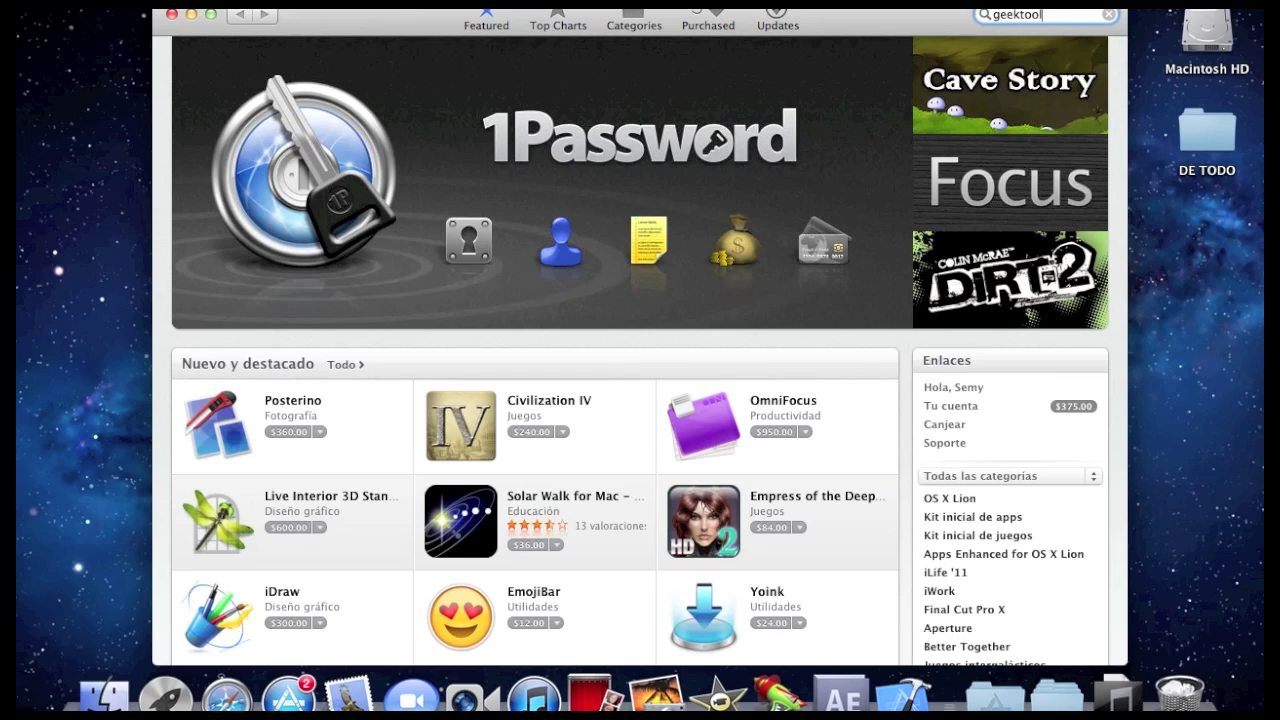
key("Return")
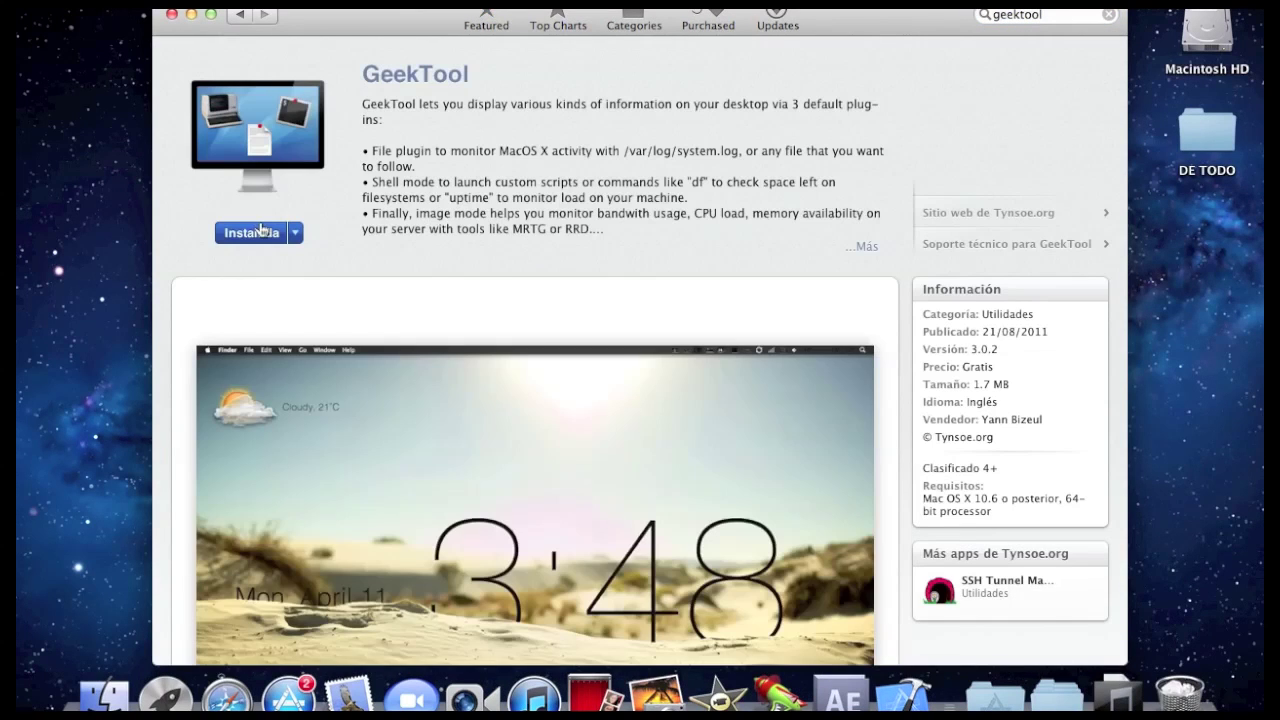
left_click(262, 233)
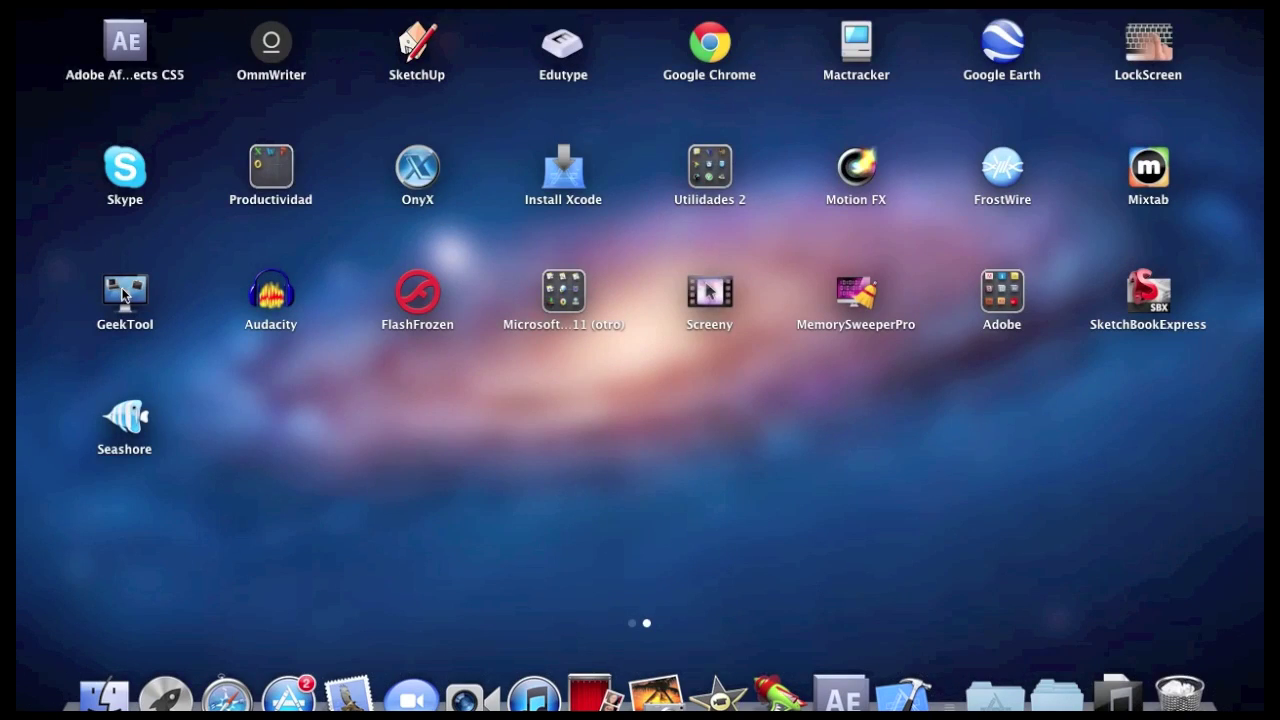
Step: Launch GeekTool and add a new geeklet group named Test, switched on
left_click(125, 292)
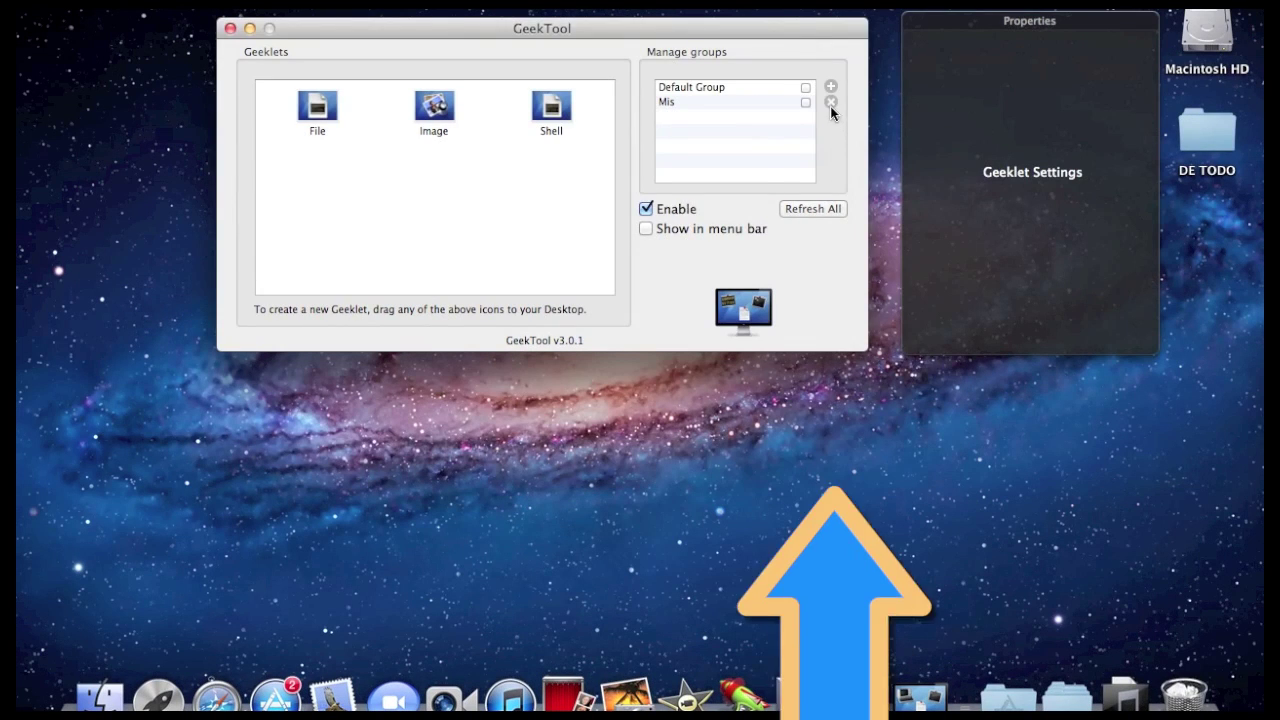
left_click(830, 87)
type("Test")
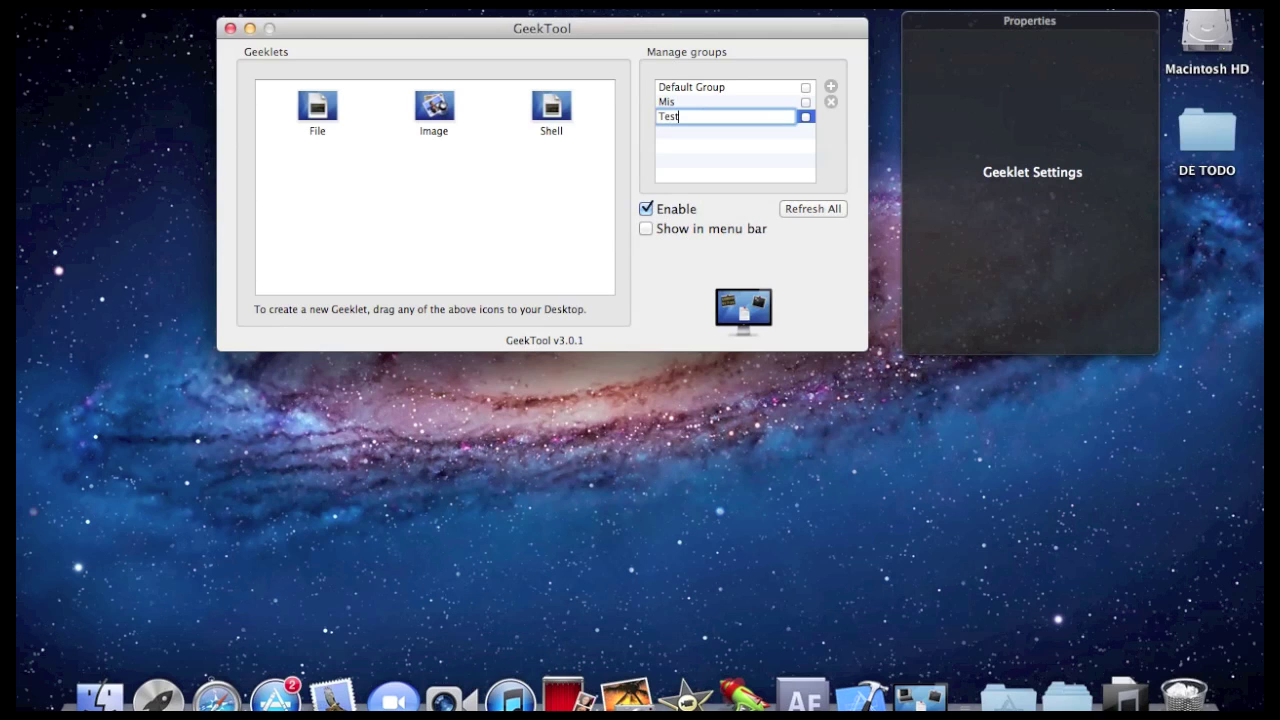
key("Return")
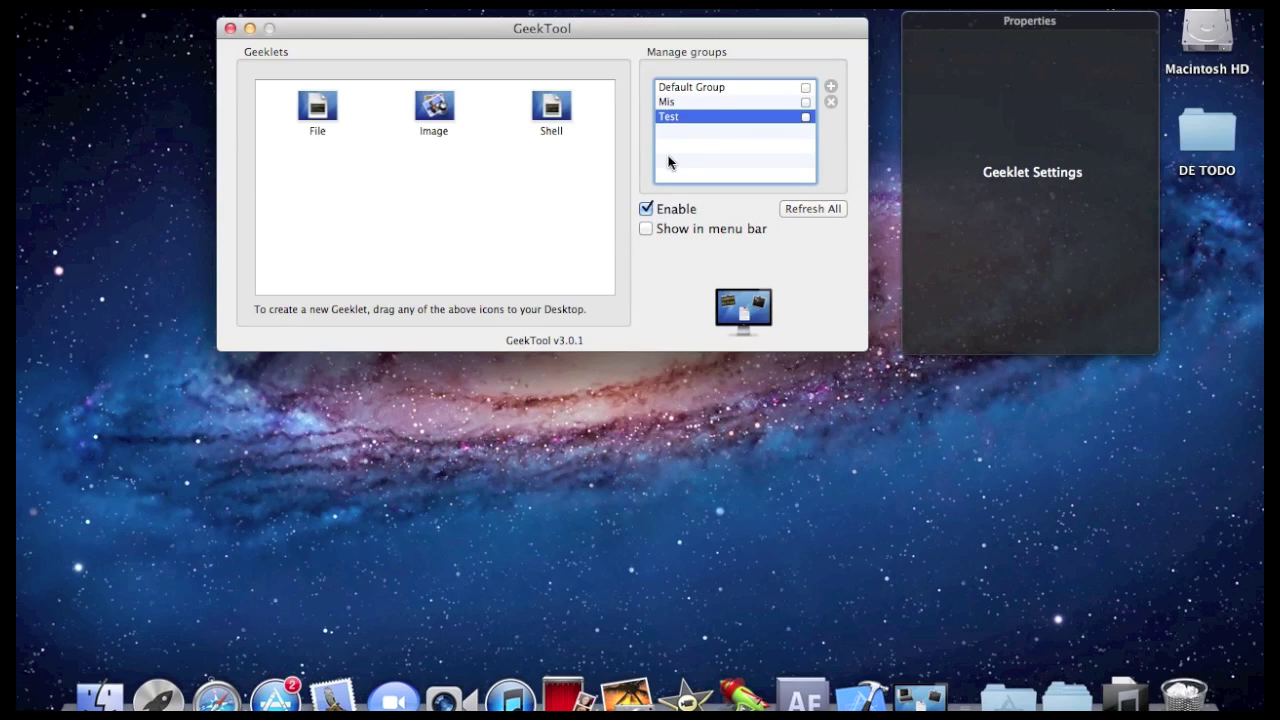
left_click(805, 117)
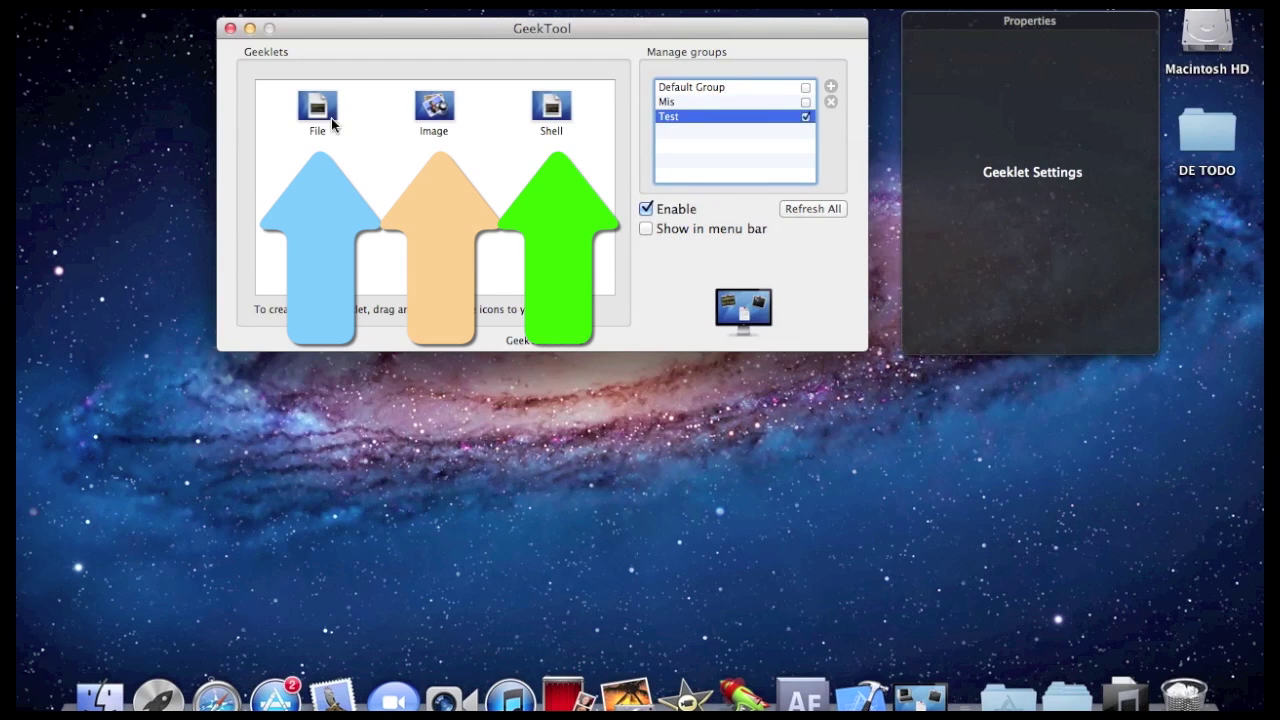
Step: Place a shell geeklet at the desktop's top-left running the command cal
mouse_move(551, 106)
left_mouse_down()
mouse_move(122, 108)
mouse_move(133, 86)
left_mouse_up()
left_click_drag(351, 31, 395, 31)
left_click_drag(970, 24, 1030, 20)
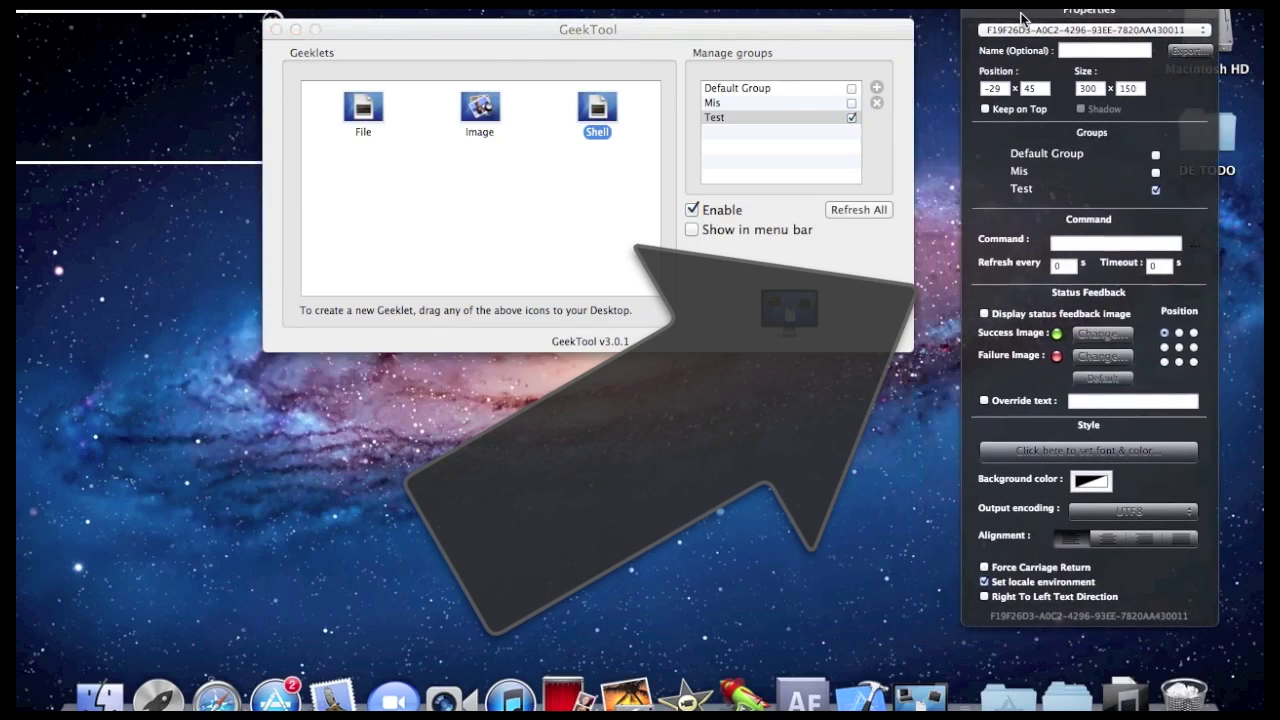
left_click_drag(811, 29, 841, 37)
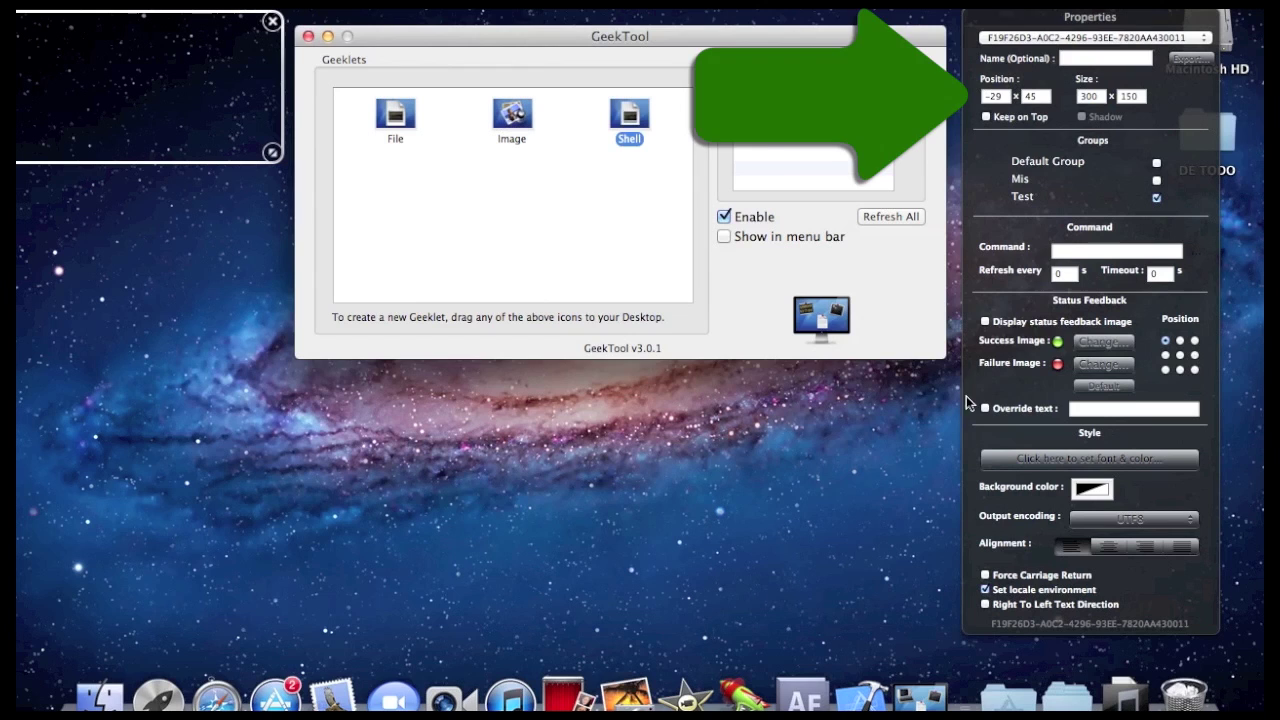
left_click(1068, 251)
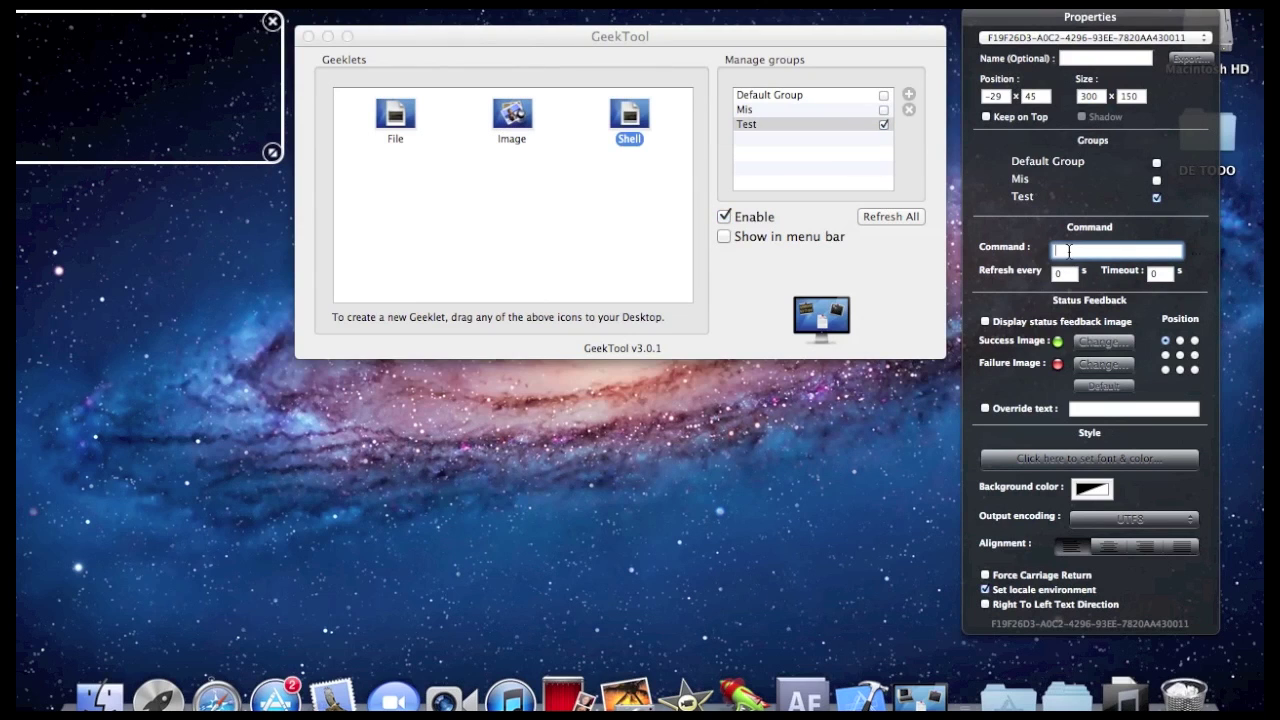
type("cal")
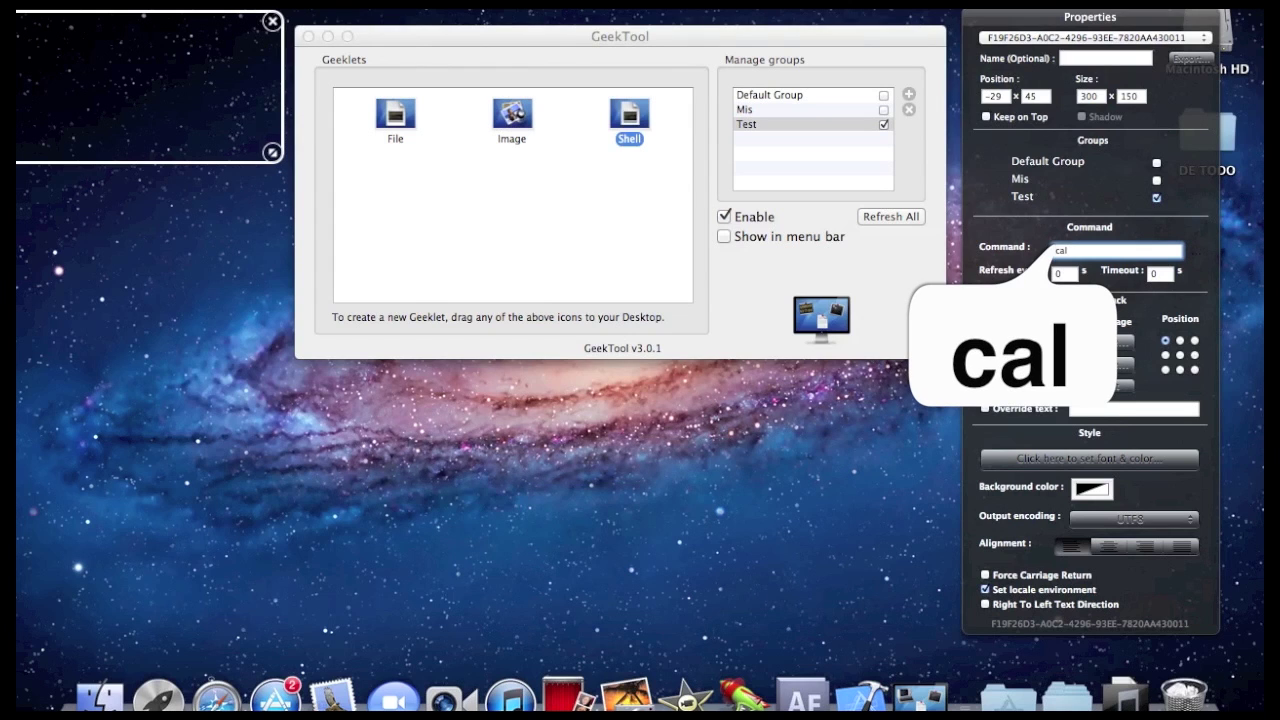
mouse_move(180, 104)
left_mouse_down()
mouse_move(225, 108)
mouse_move(215, 102)
left_mouse_up()
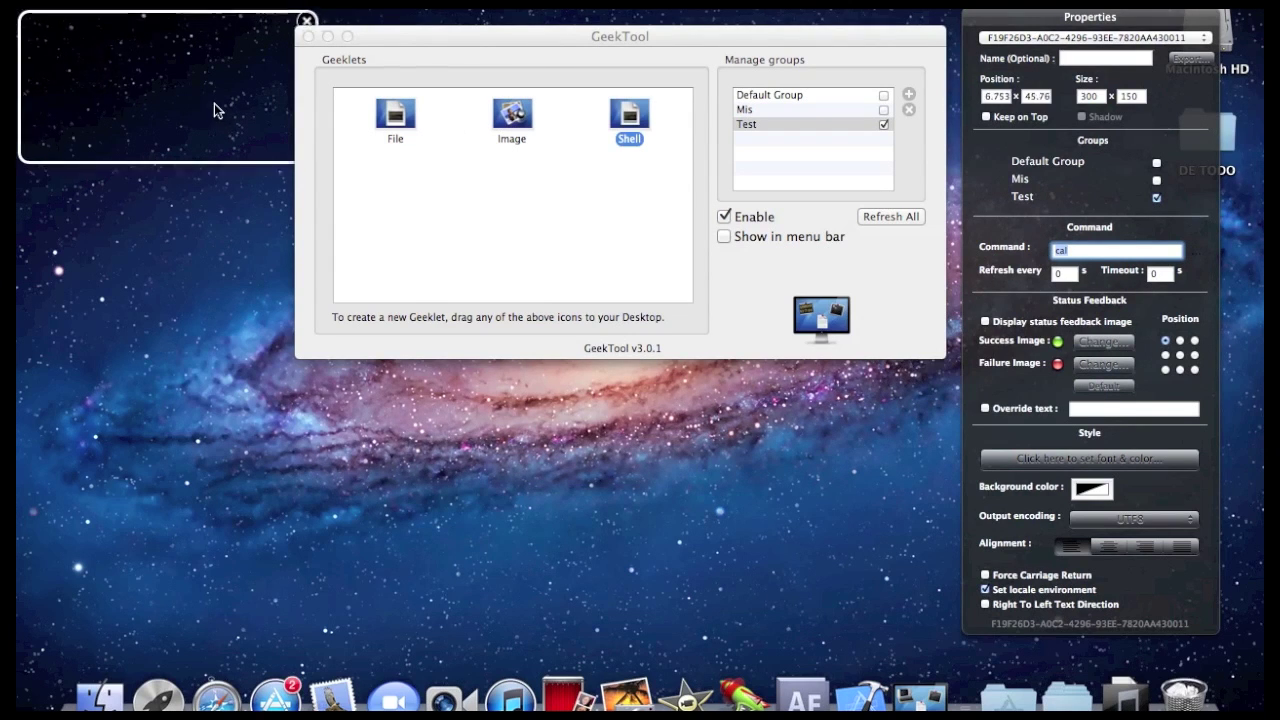
Step: Set the calendar geeklet to refresh every 5000 seconds
left_click(1065, 274)
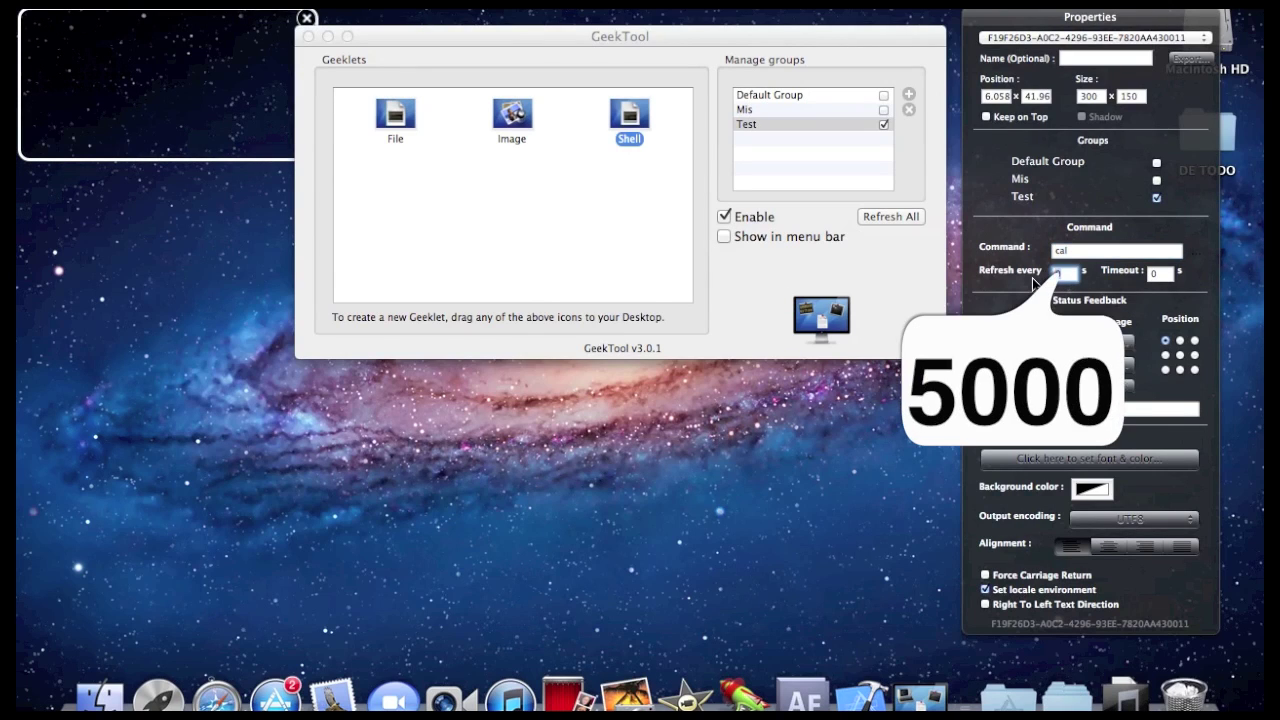
type("5000")
key("Return")
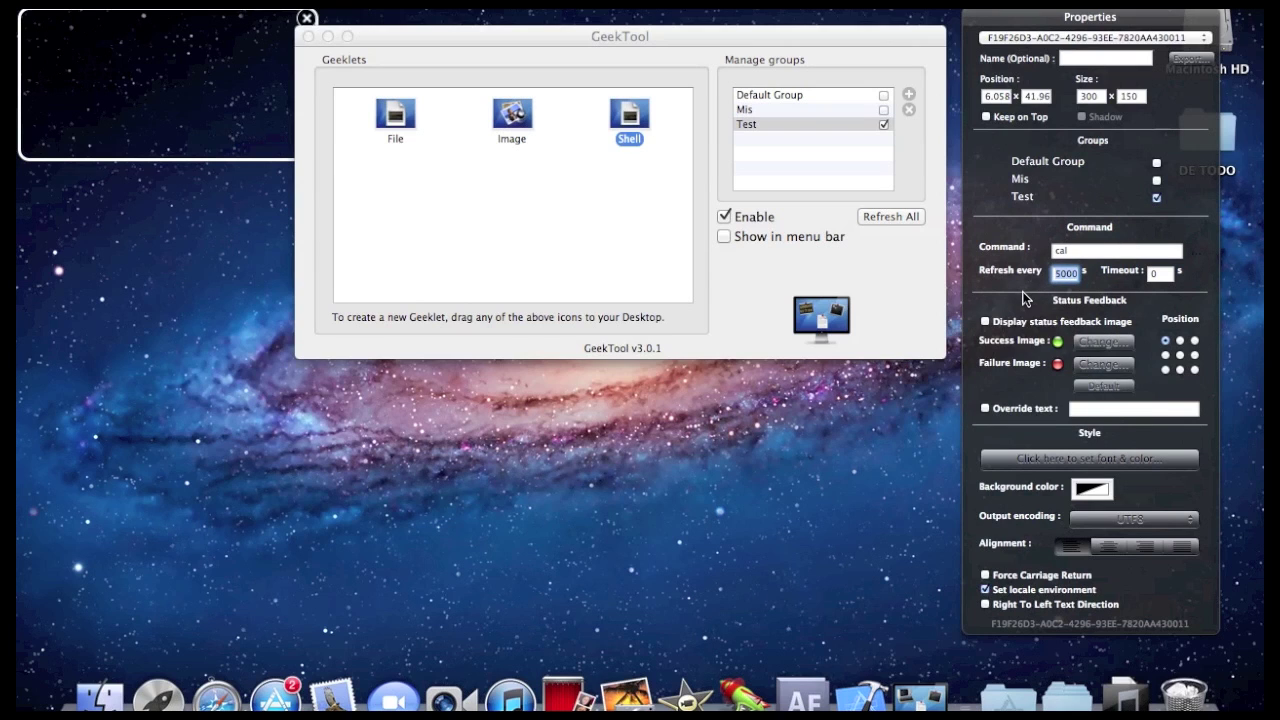
Step: Style the calendar text as white, enlarged Abadi MT Condensed
left_click(1088, 458)
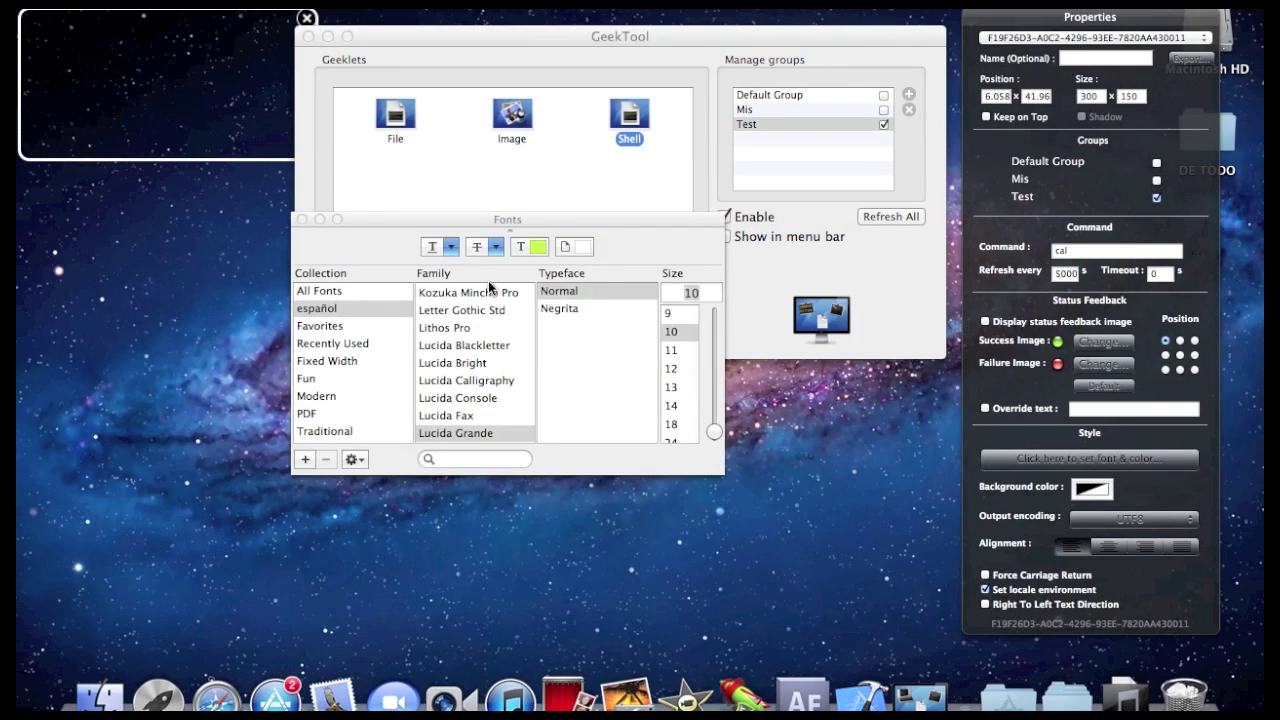
left_click(527, 246)
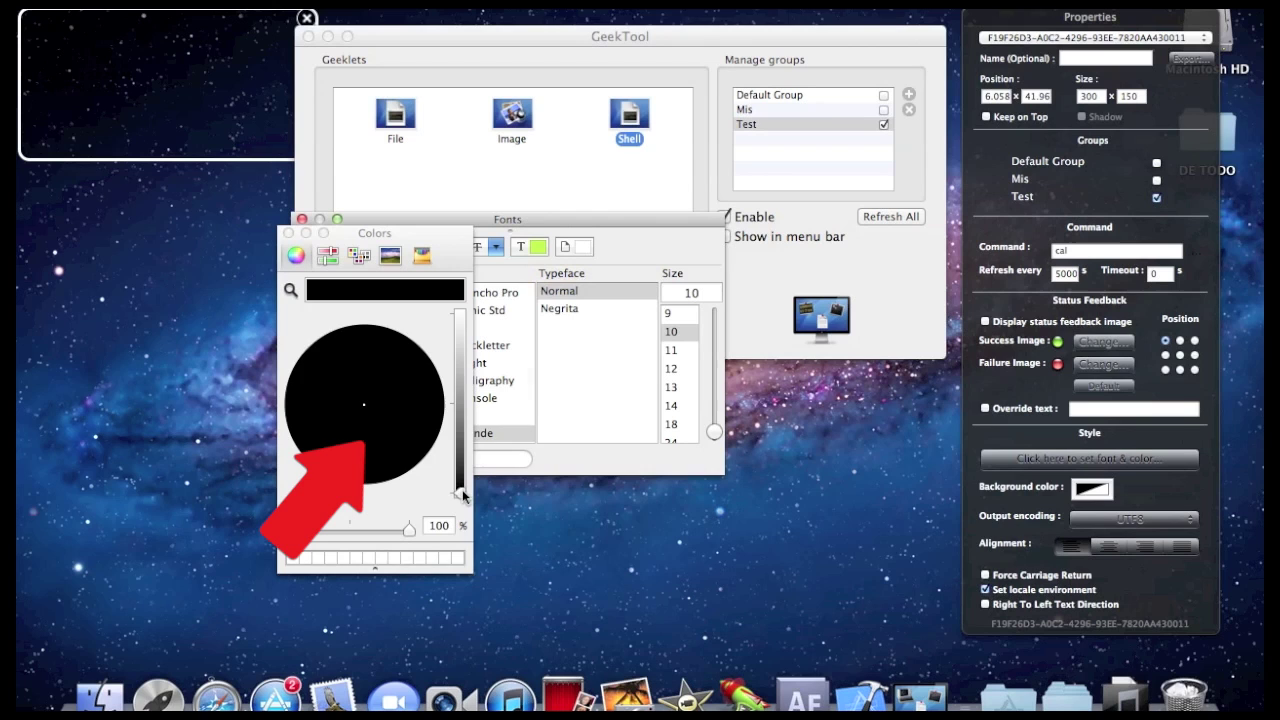
left_click_drag(459, 492, 459, 313)
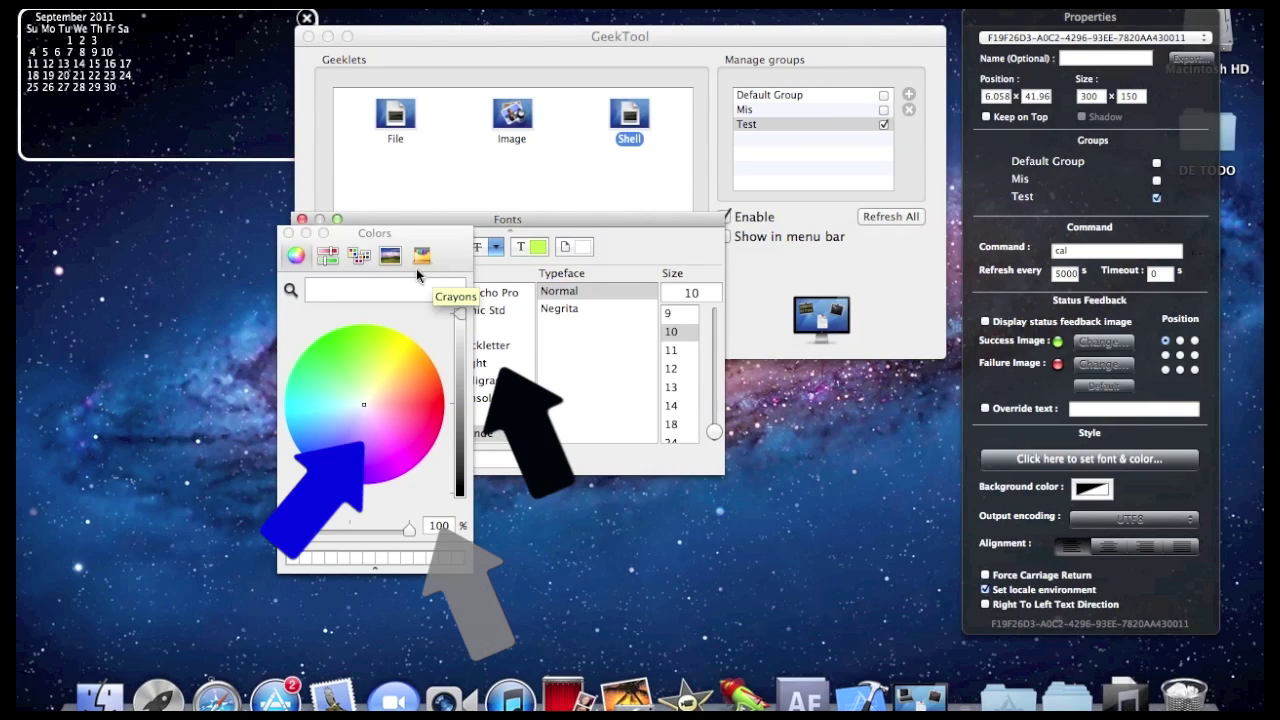
left_click(288, 232)
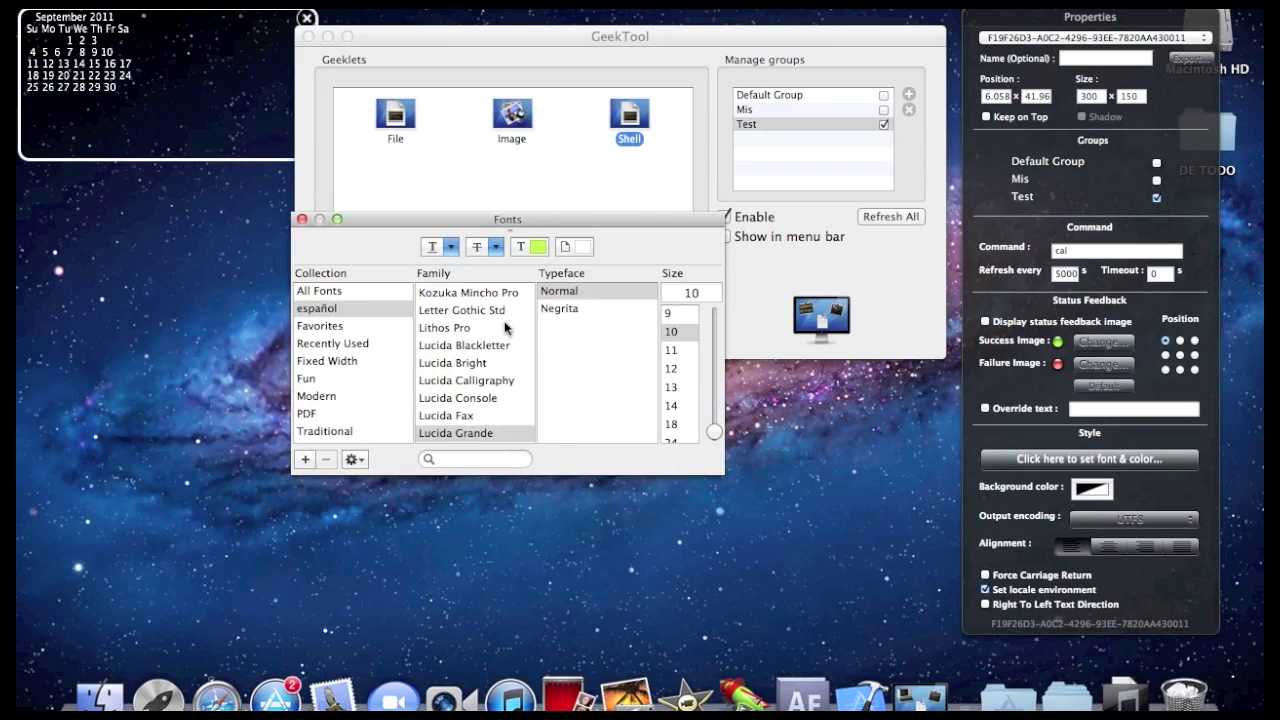
scroll(470, 360, "up", 15)
left_click(474, 291)
left_click(671, 388)
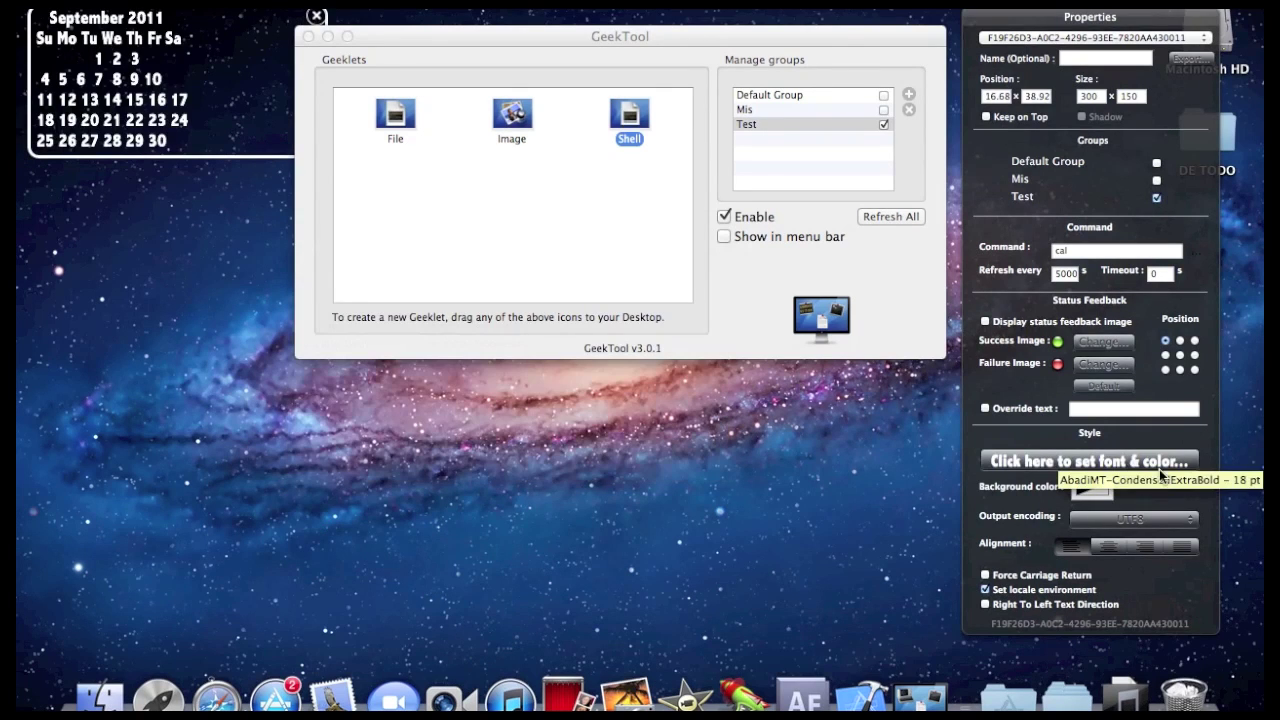
Step: Give the calendar geeklet a translucent background colour
left_click(1092, 489)
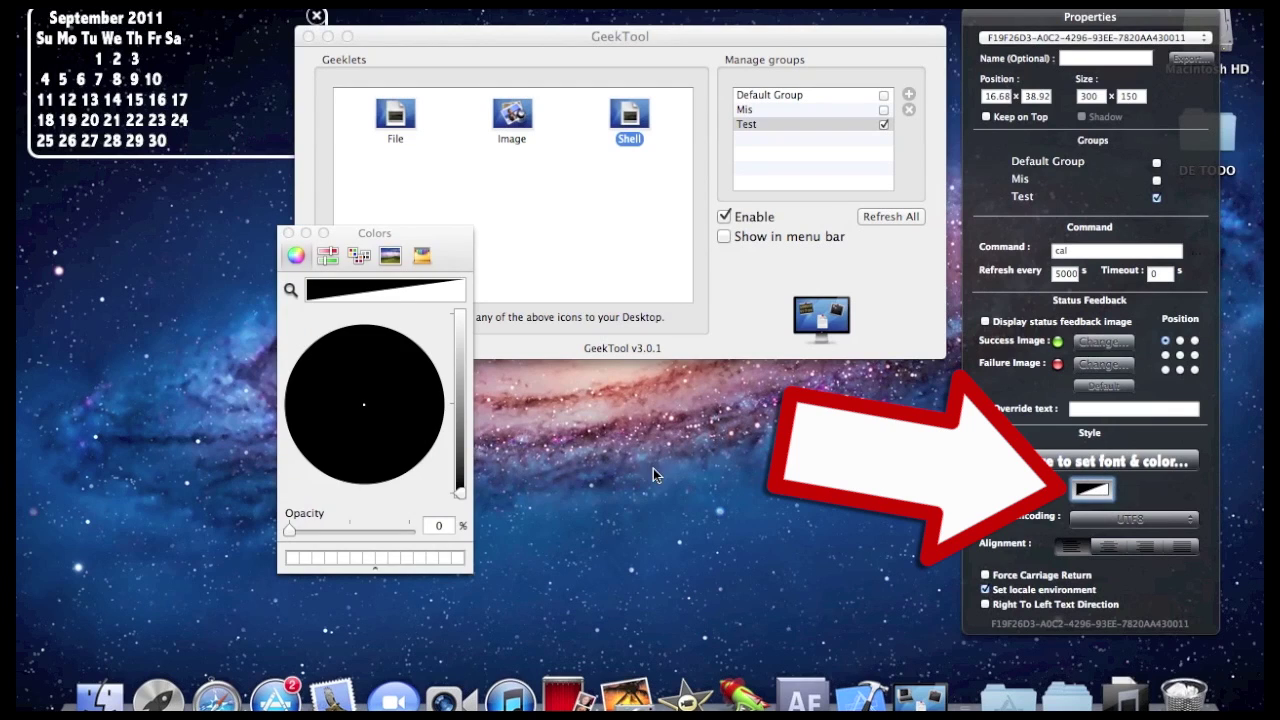
left_click_drag(288, 530, 374, 530)
left_click_drag(459, 492, 463, 265)
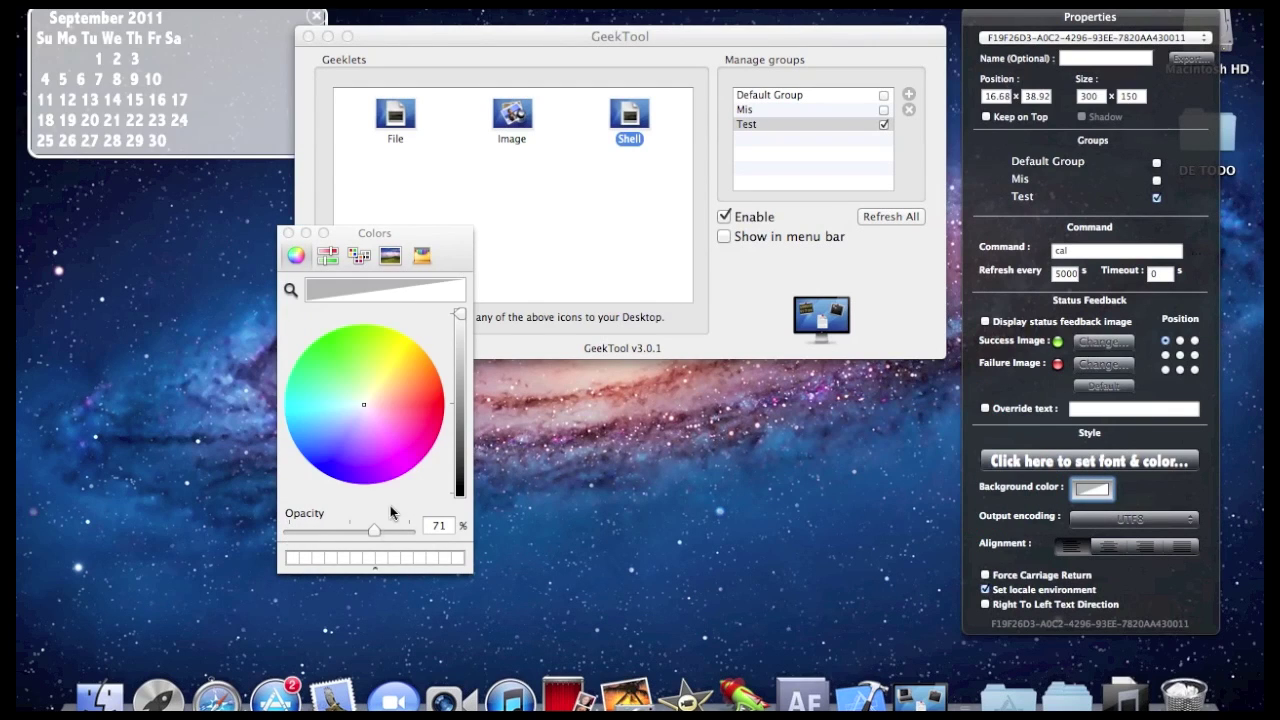
left_click_drag(370, 527, 289, 530)
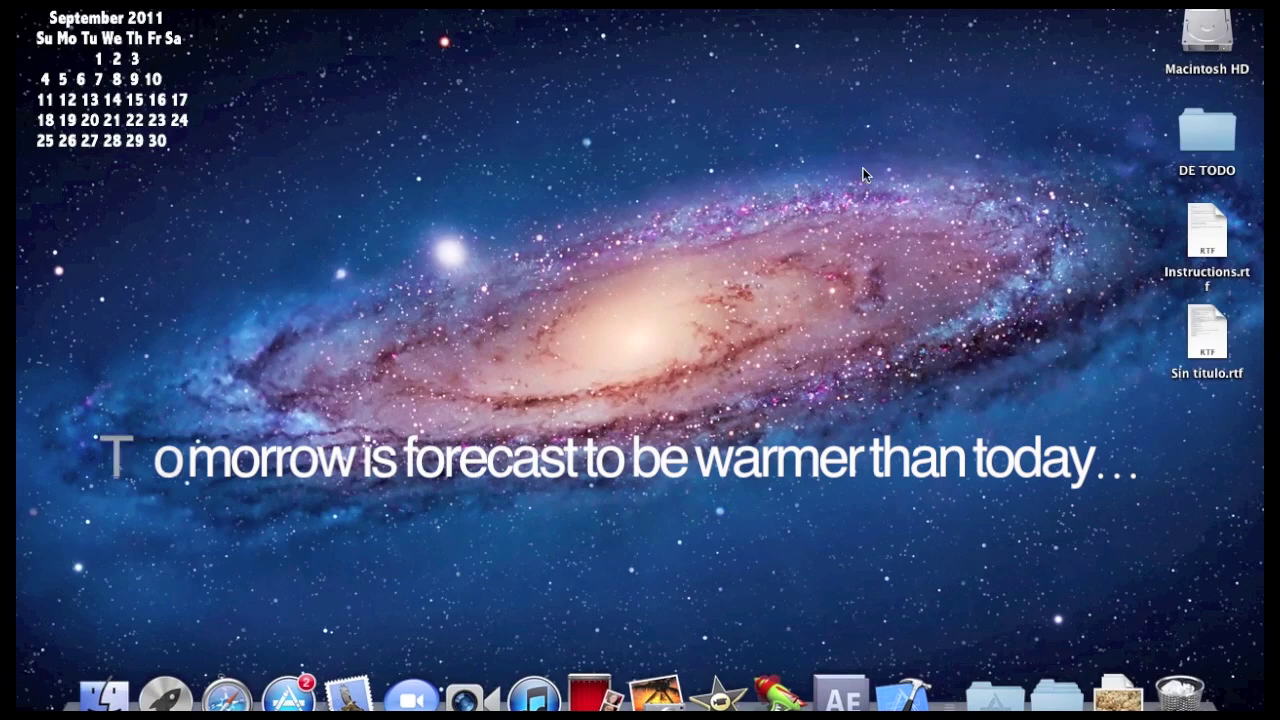
Step: Launch TextEdit via Spotlight with a blank untitled document
key("super+space")
type("tex")
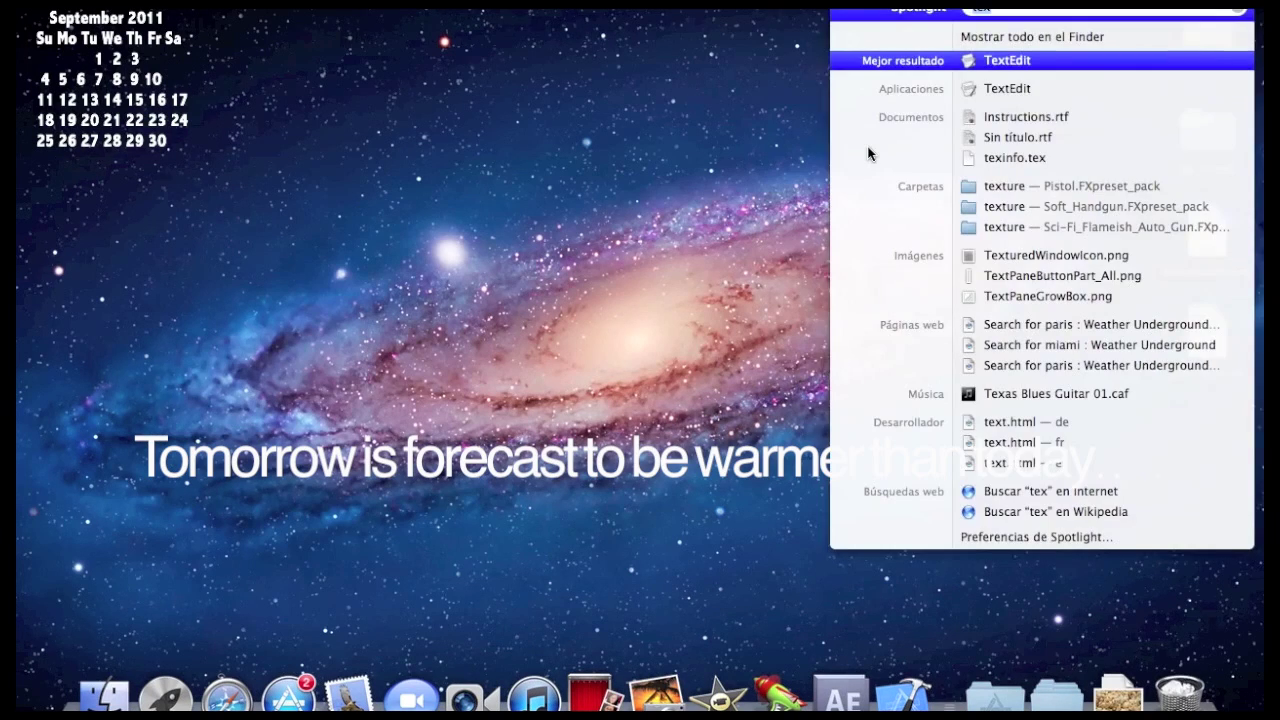
key("Return")
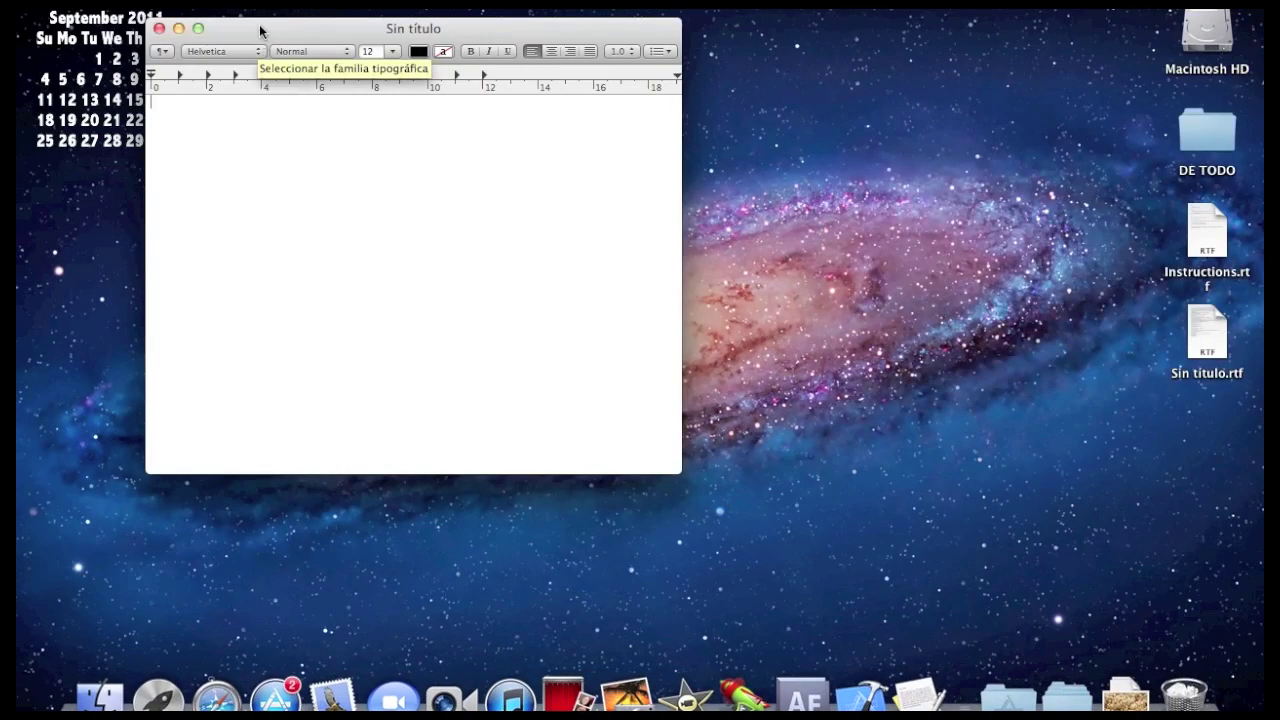
left_click_drag(260, 28, 203, 28)
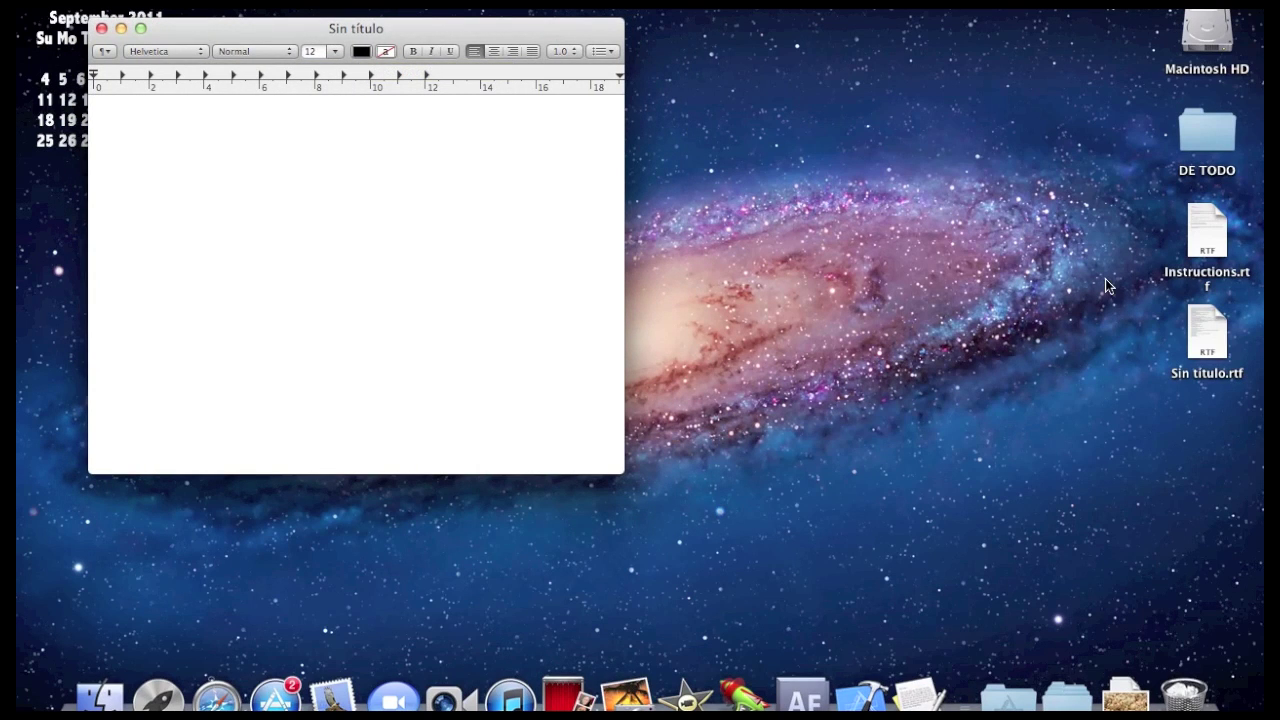
Step: Open Instructions.rtf on the right and select its forecast curl command
left_click(1220, 248)
double_click(1220, 248)
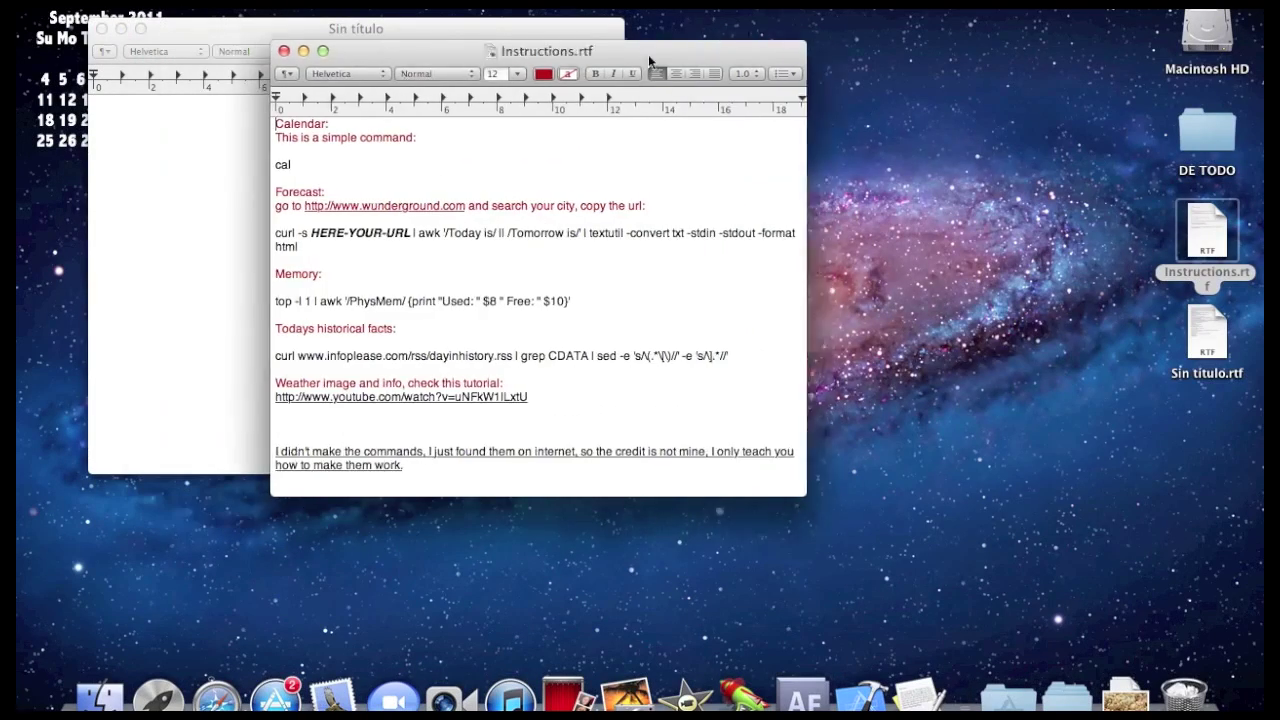
left_click_drag(648, 56, 1009, 42)
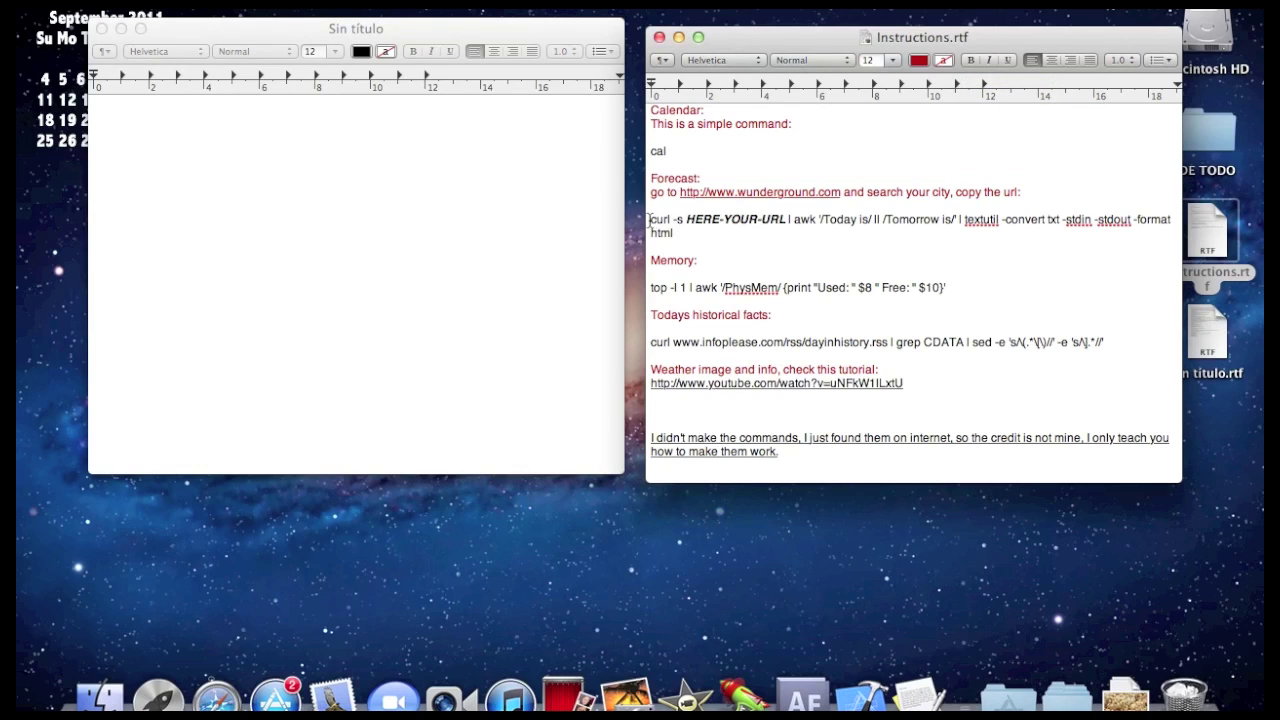
mouse_move(650, 219)
left_mouse_down()
mouse_move(705, 231)
mouse_move(155, 140)
left_mouse_up()
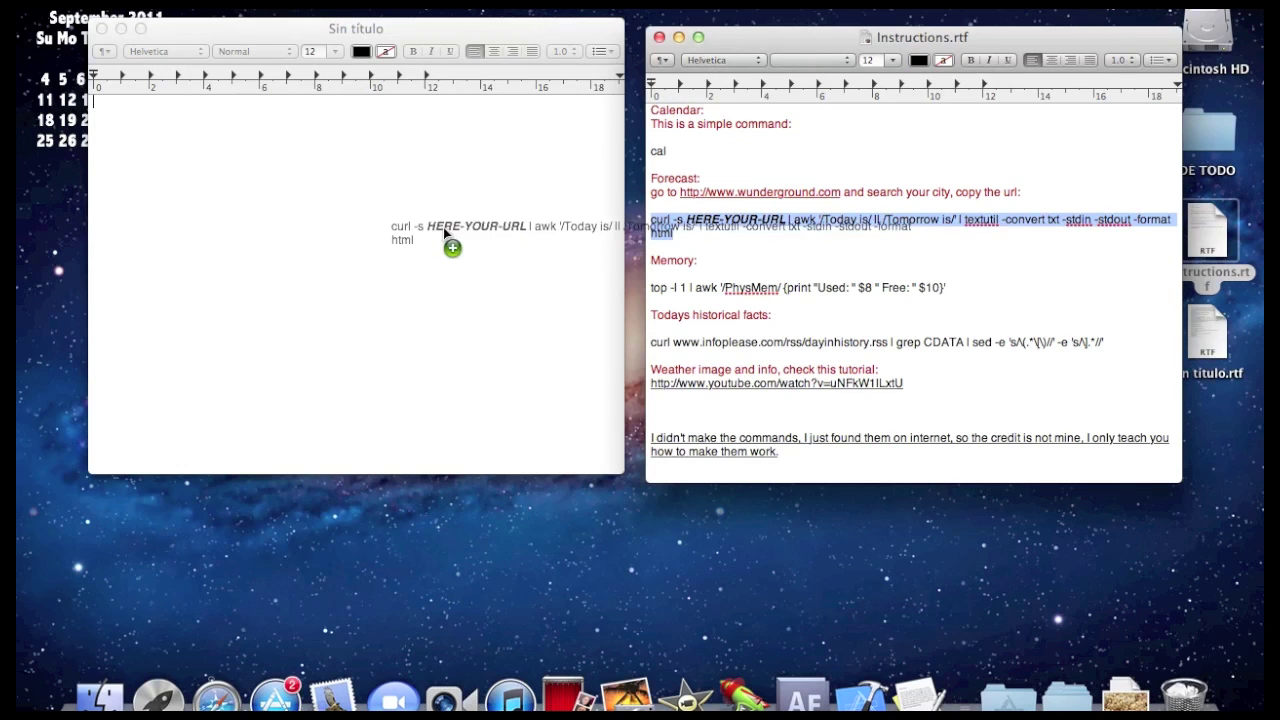
Step: Paste the curl command into the untitled document and select the wunderground.com address
left_click(142, 121)
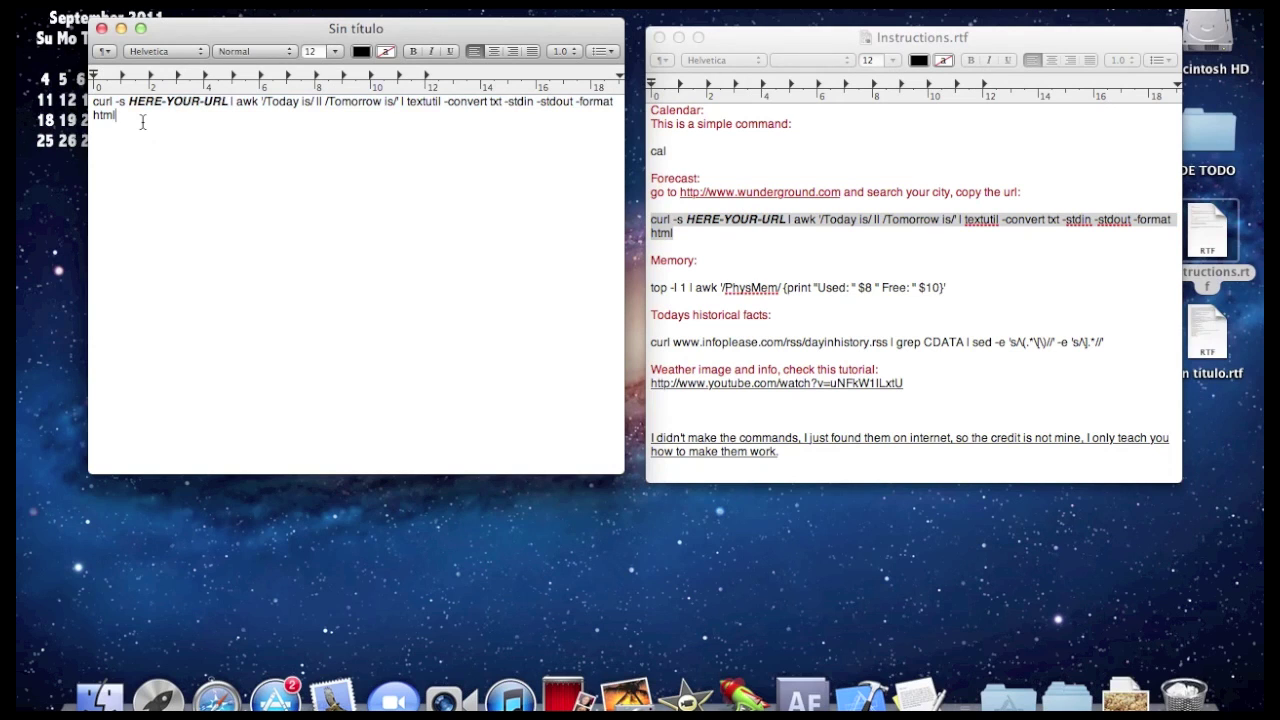
left_click(684, 194)
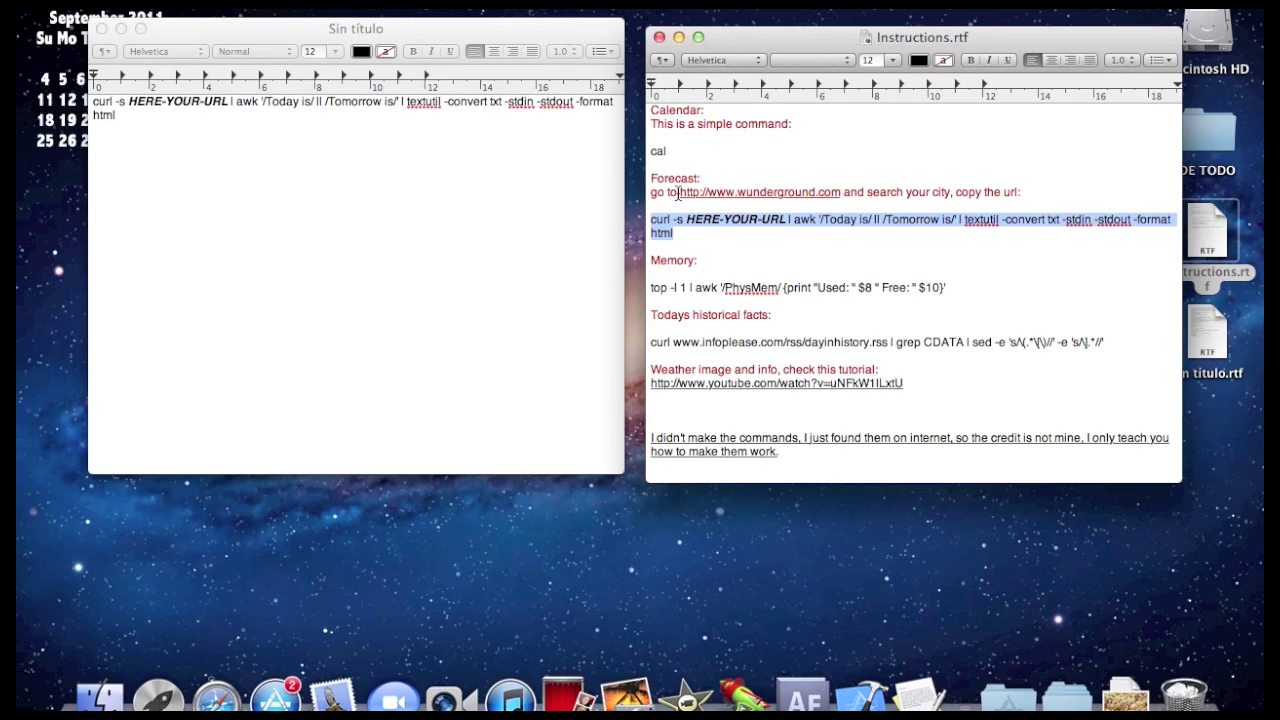
left_click_drag(681, 193, 840, 191)
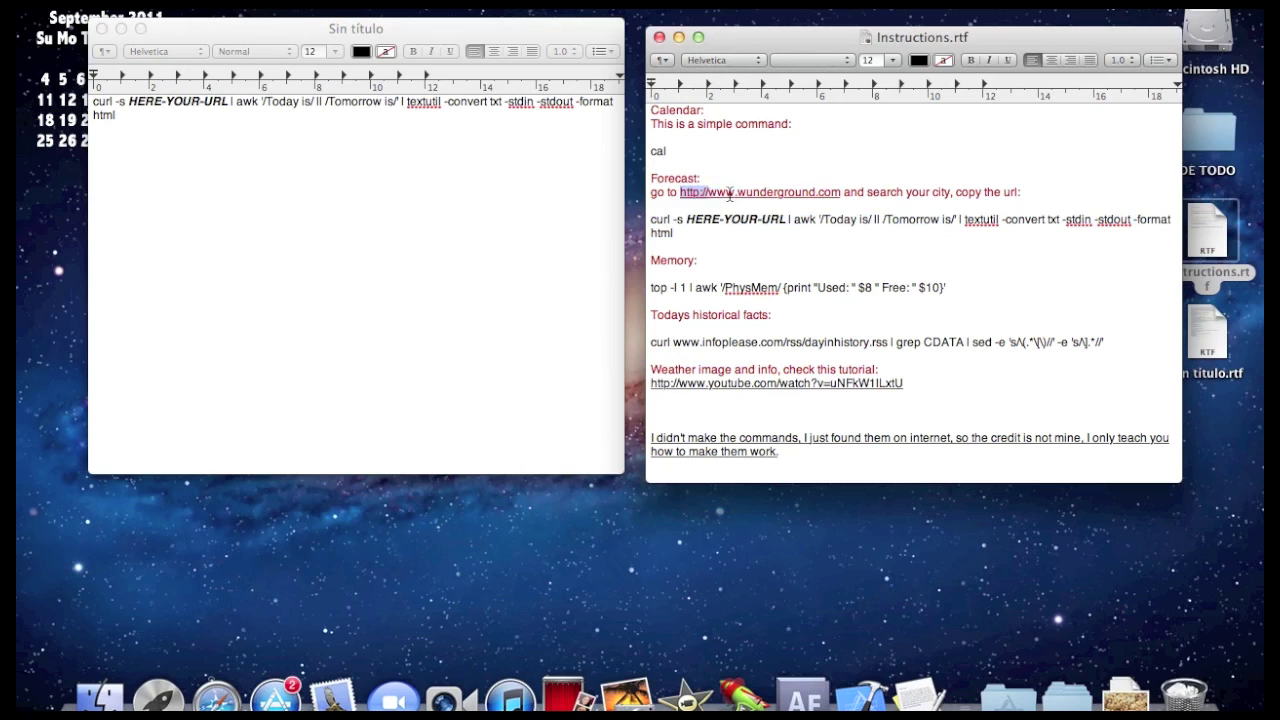
Step: Open Weather Underground in Safari and go to the París, Francia forecast page
right_click(821, 191)
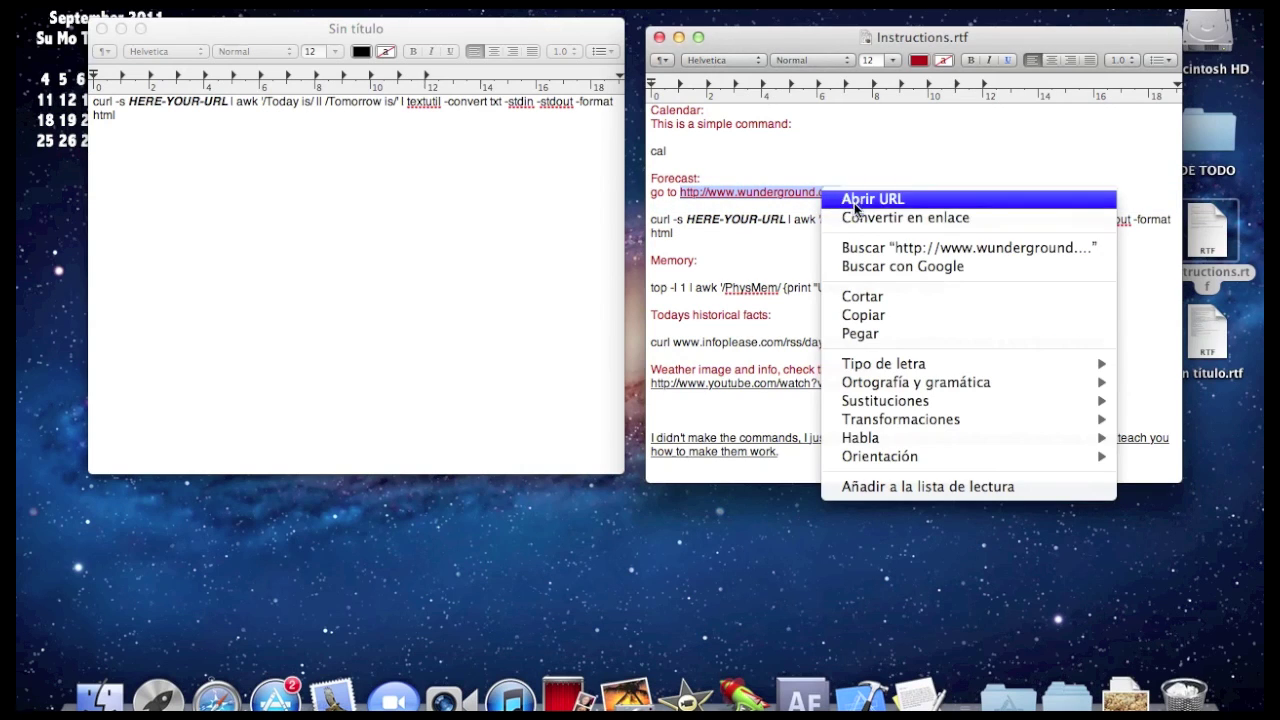
left_click(855, 203)
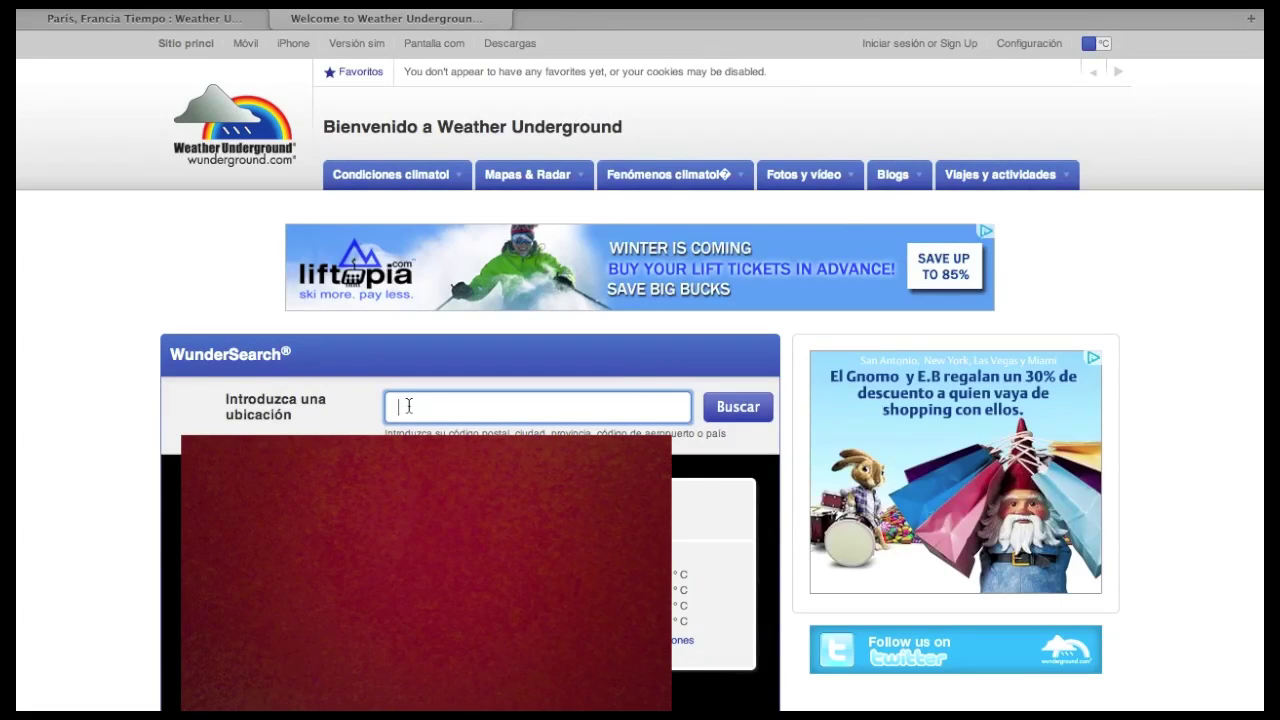
type("paris")
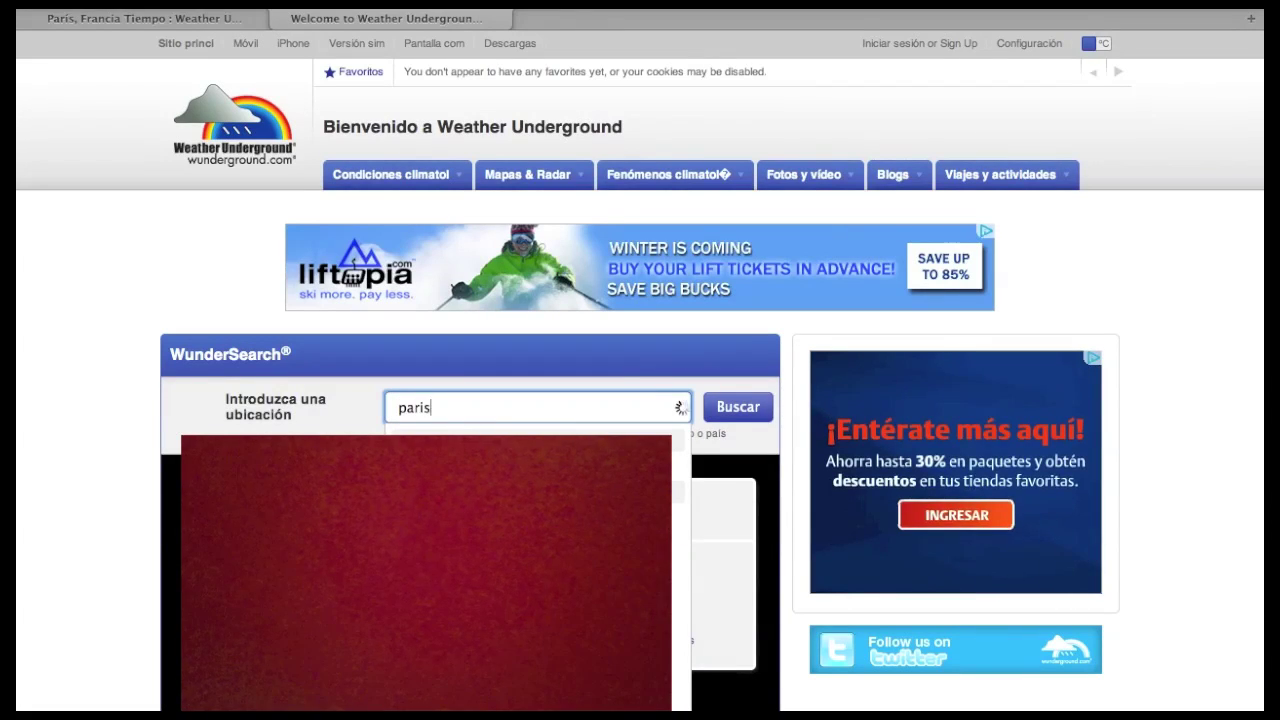
key("Return")
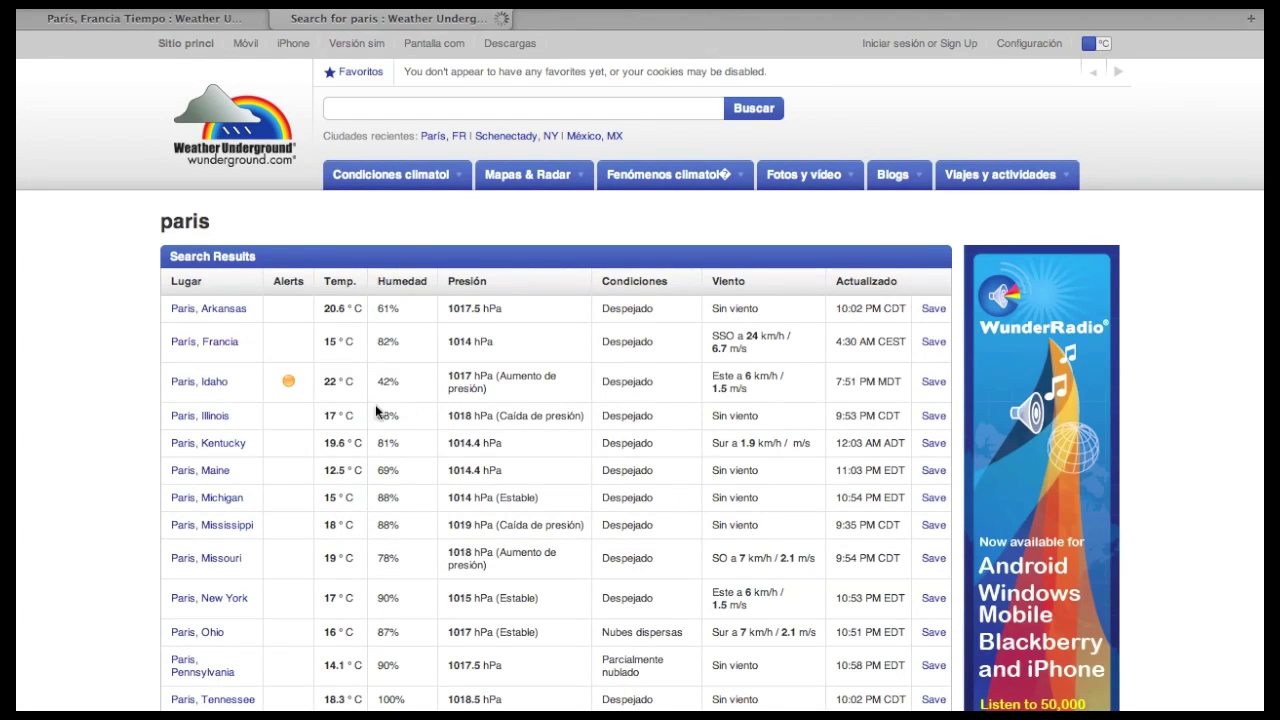
left_click(220, 342)
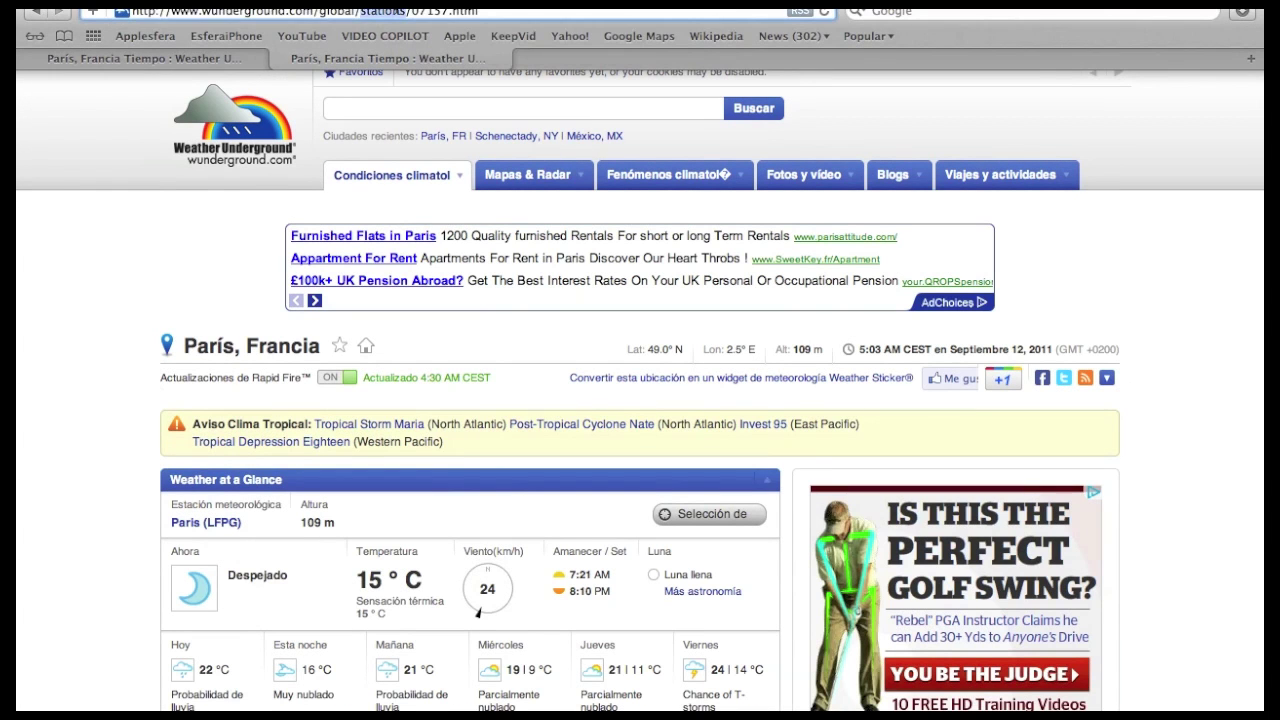
Step: Copy the Paris weather page's web address
left_click(400, 11)
right_click(400, 11)
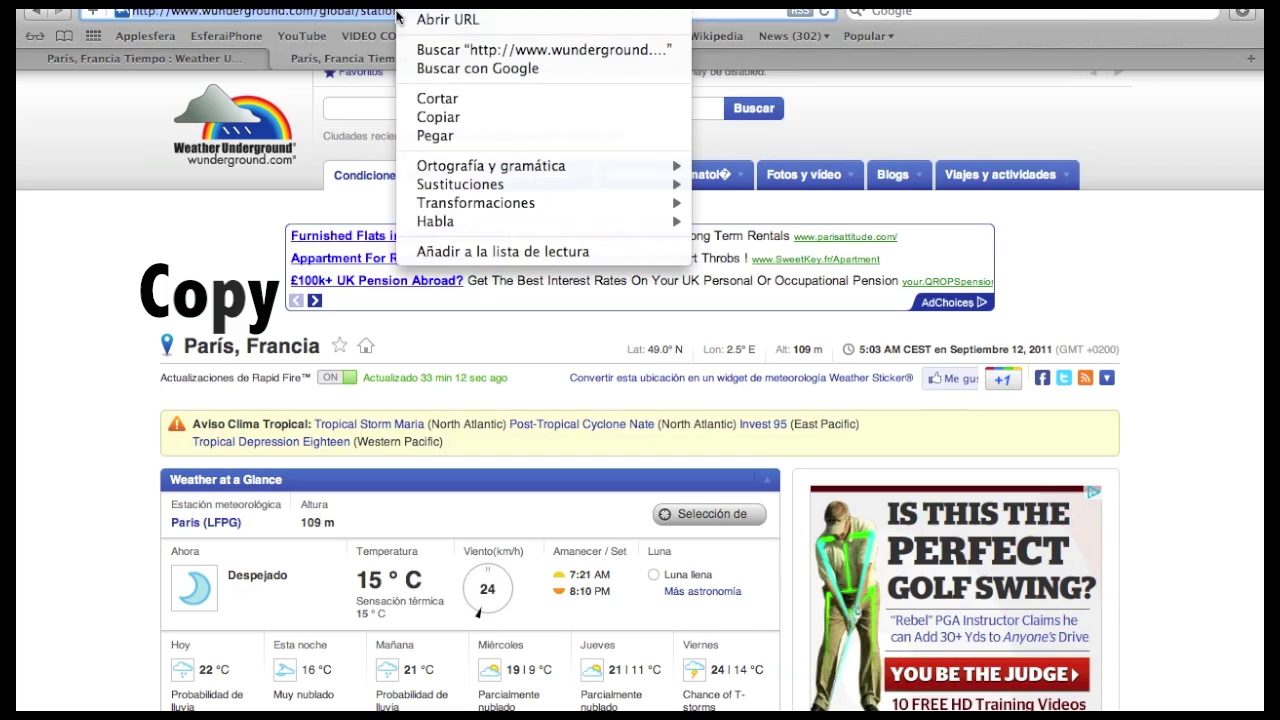
left_click(440, 116)
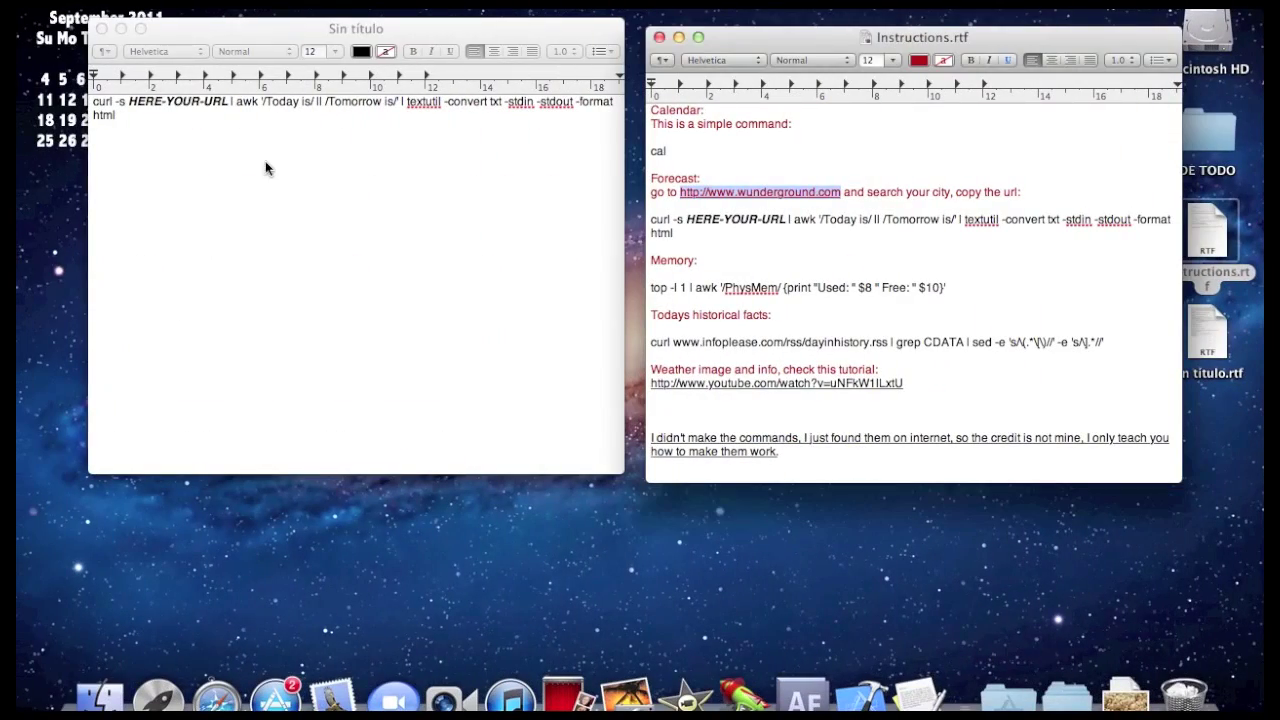
Step: Replace the HERE-YOUR-URL placeholder with the copied Paris Weather Underground address
triple_click(159, 104)
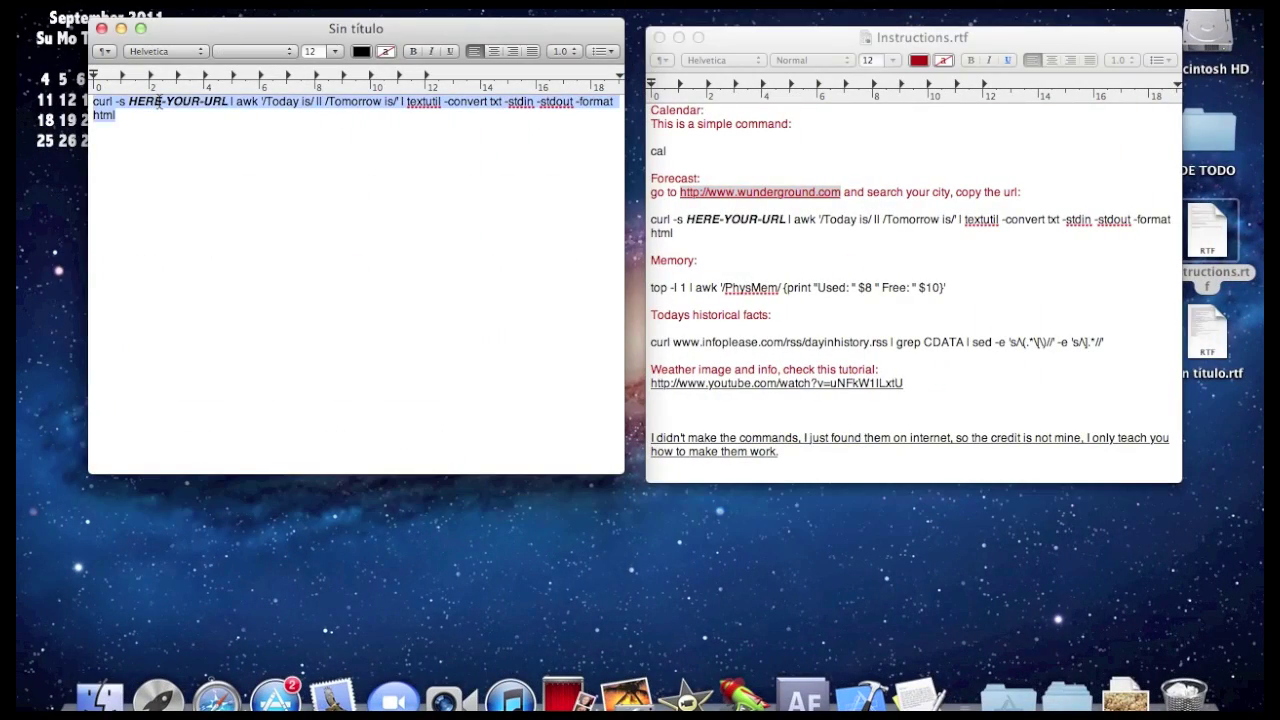
left_click(159, 118)
left_click_drag(128, 104, 228, 104)
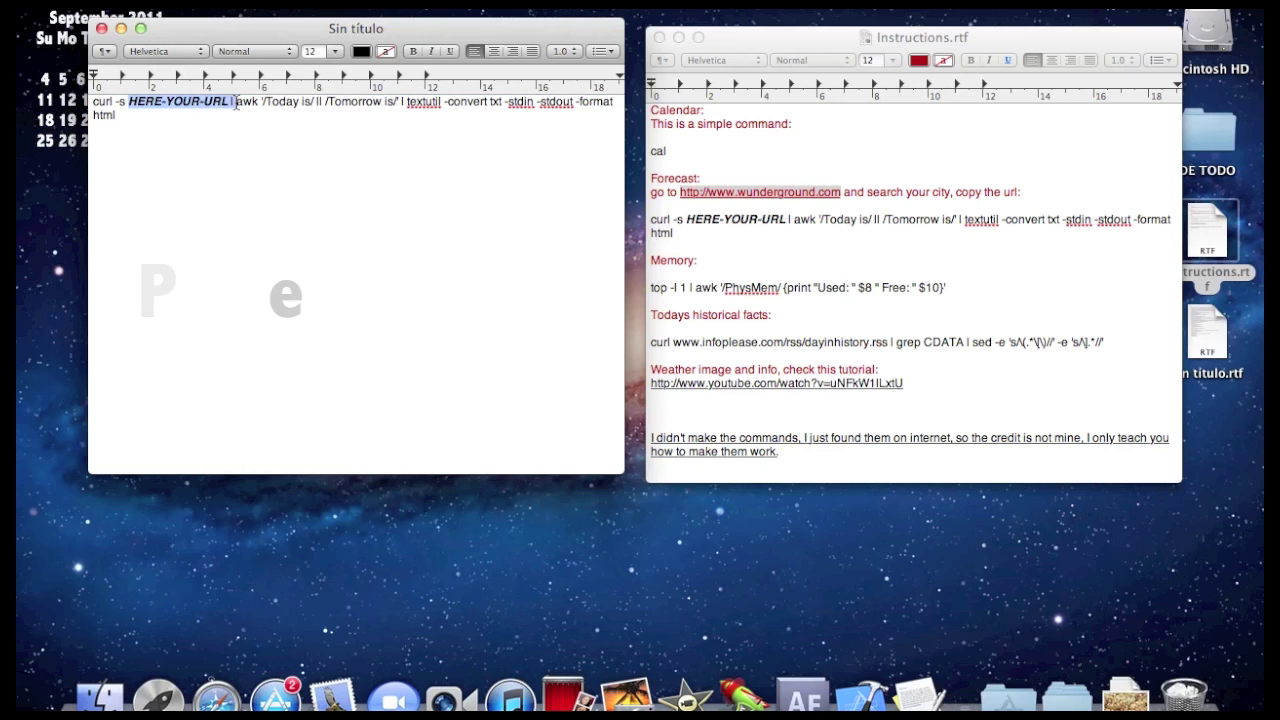
key("super+v")
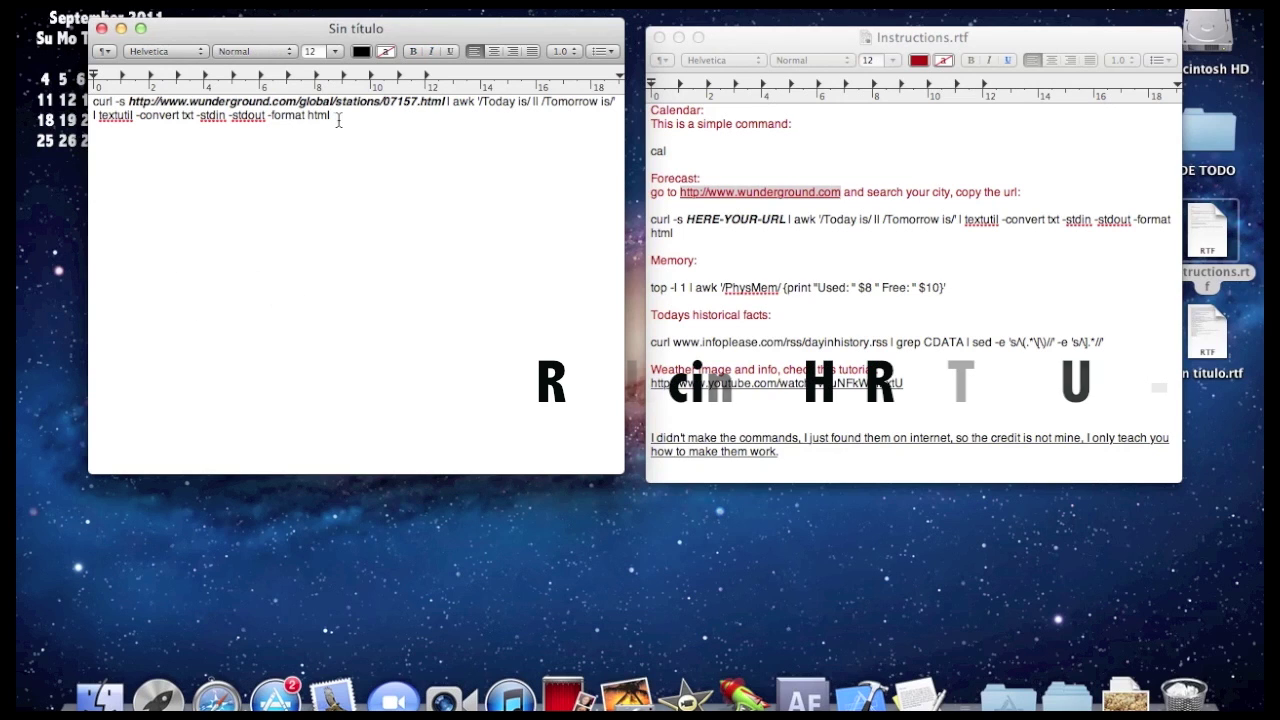
Step: Copy the entire finished forecast curl command
left_click_drag(335, 116, 182, 120)
left_click(131, 124)
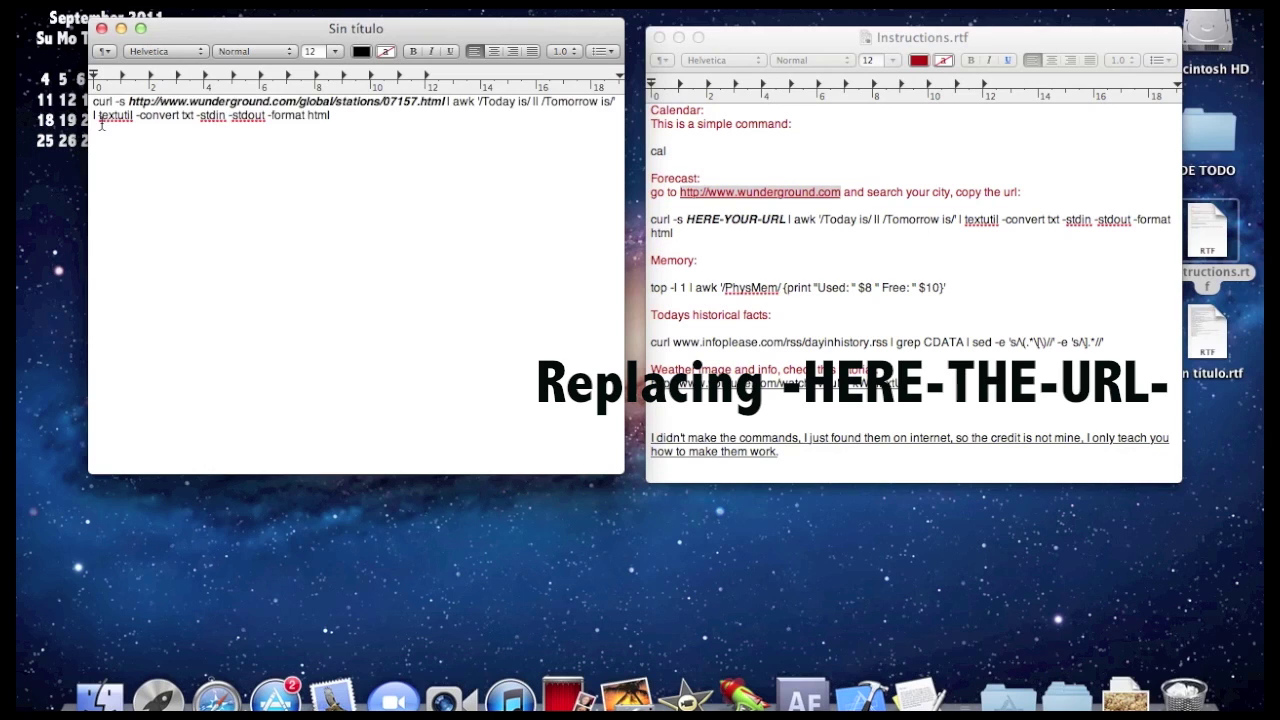
triple_click(100, 118)
right_click(130, 117)
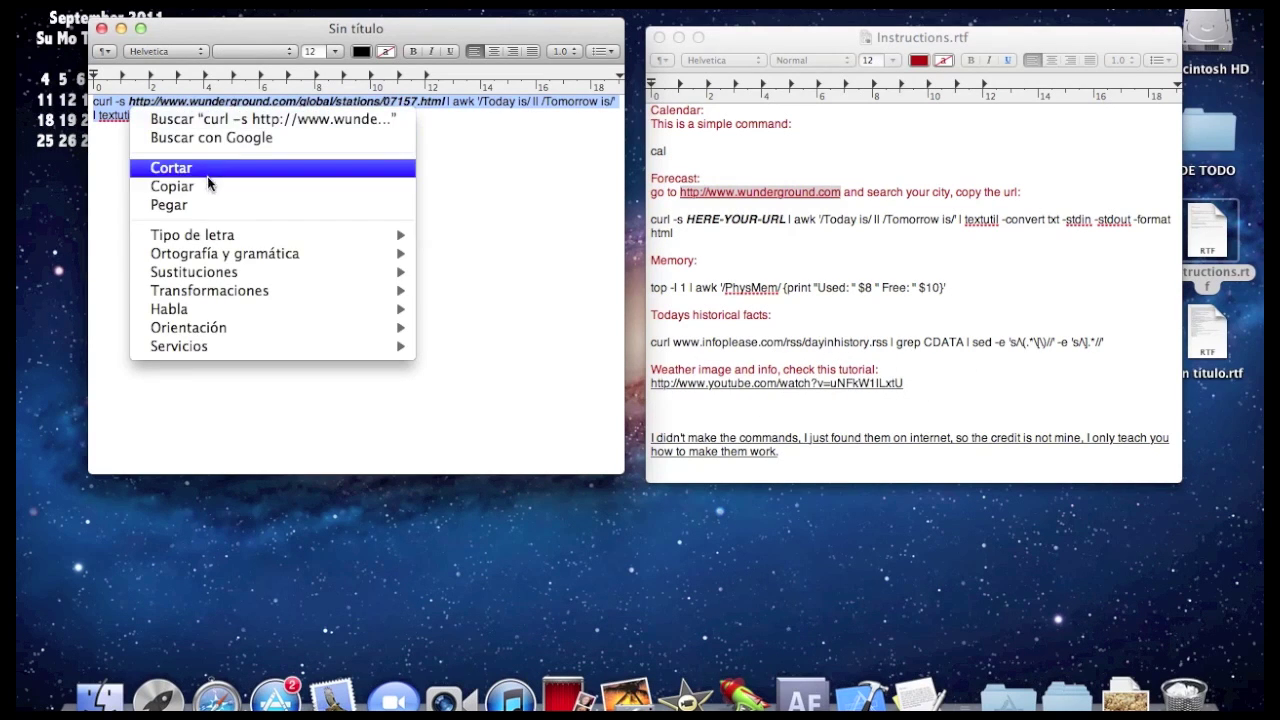
left_click(172, 186)
left_click(297, 241)
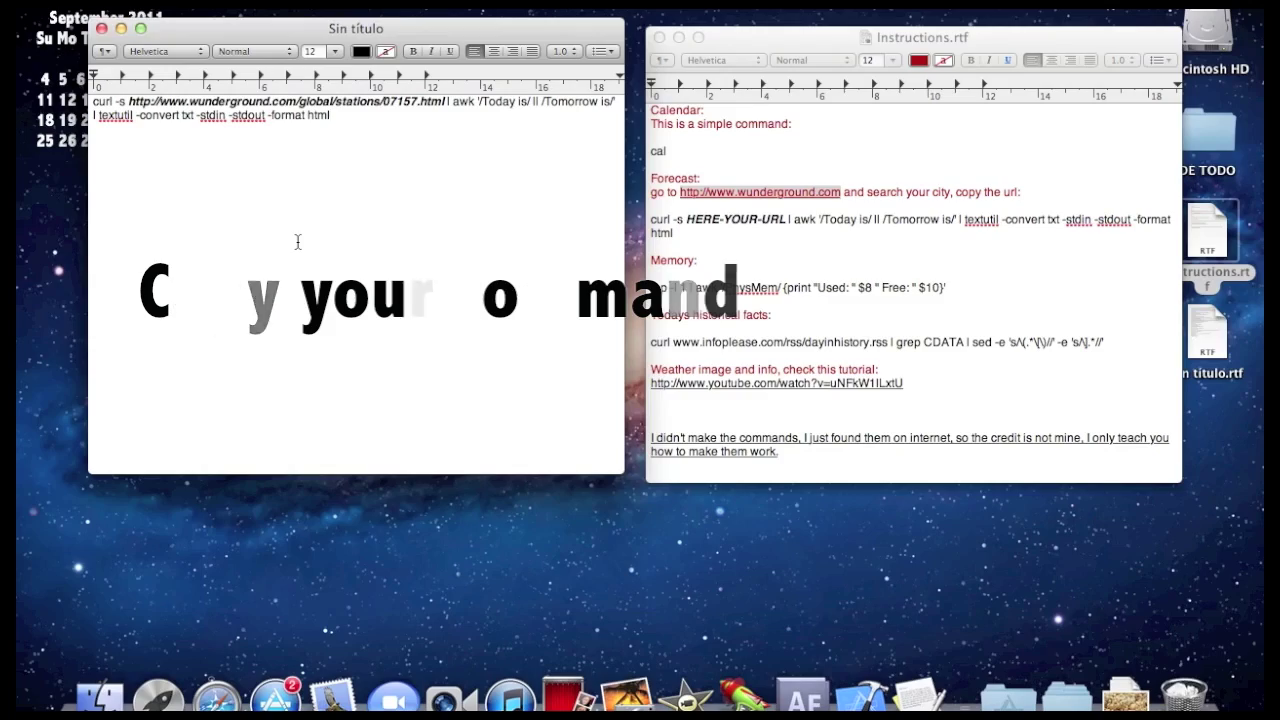
key("F4")
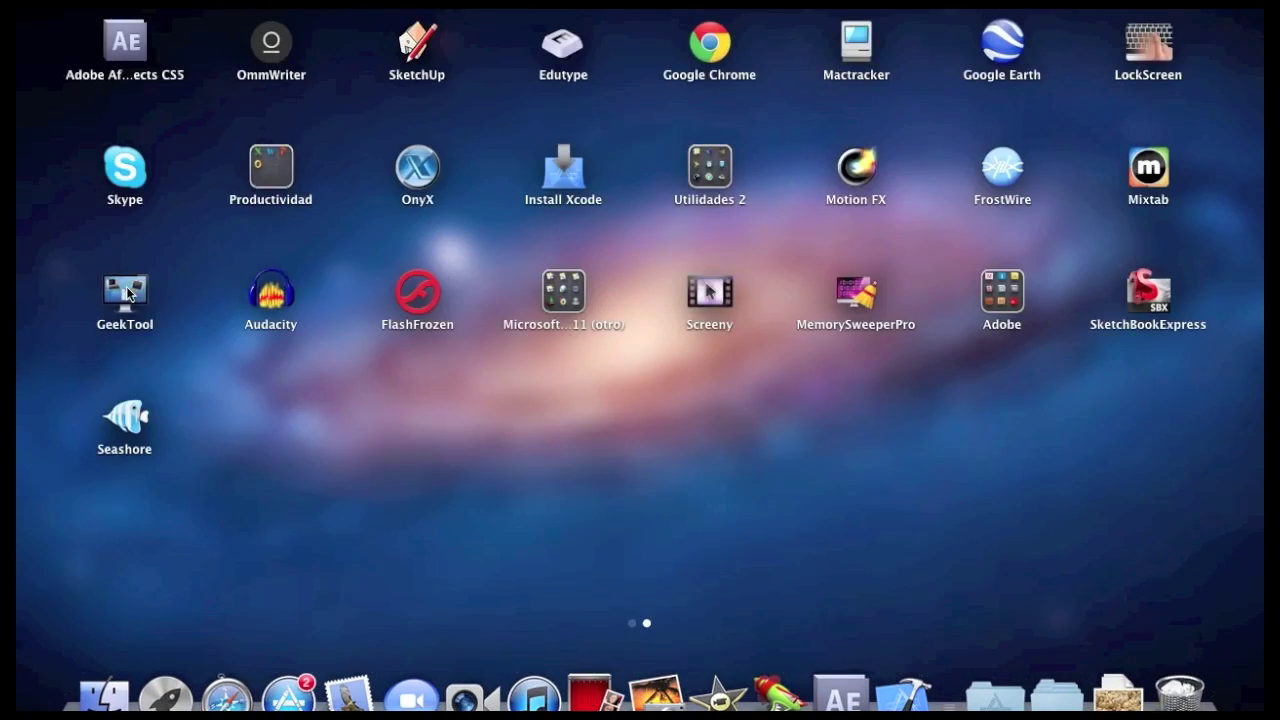
Step: Add a shell geeklet below the calendar running the pasted Paris forecast command
left_click(126, 288)
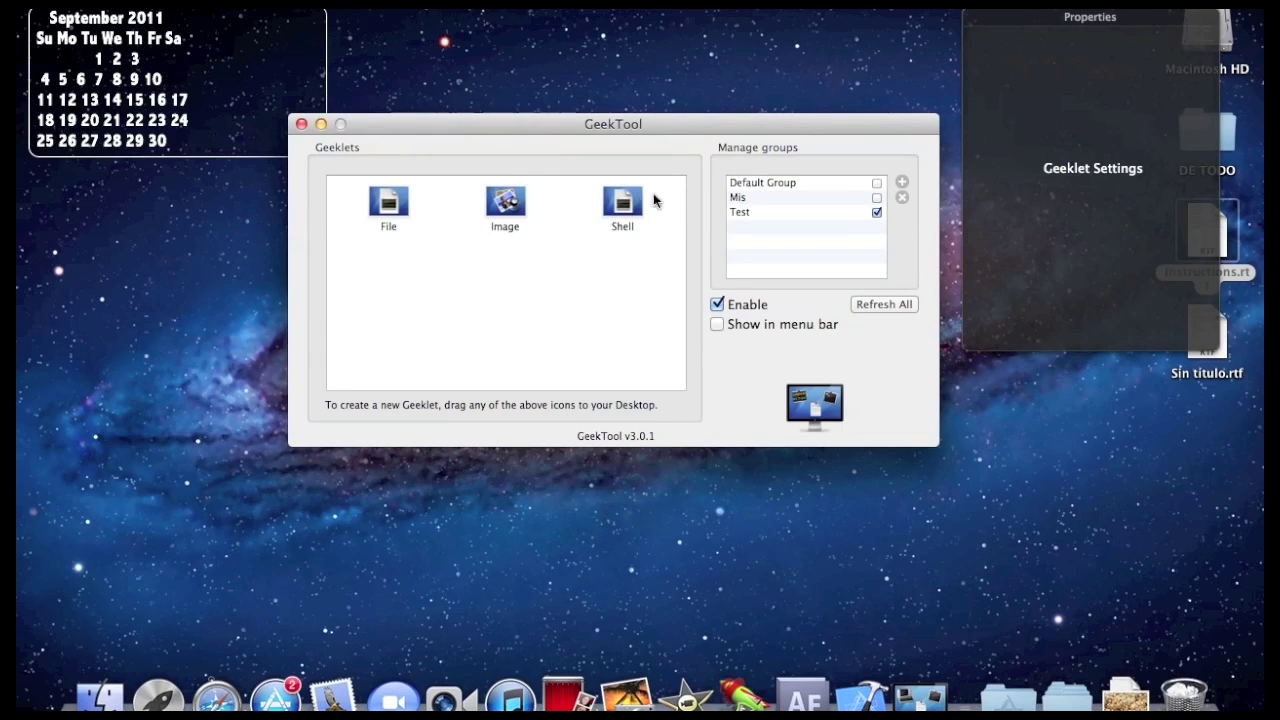
left_click_drag(551, 124, 625, 21)
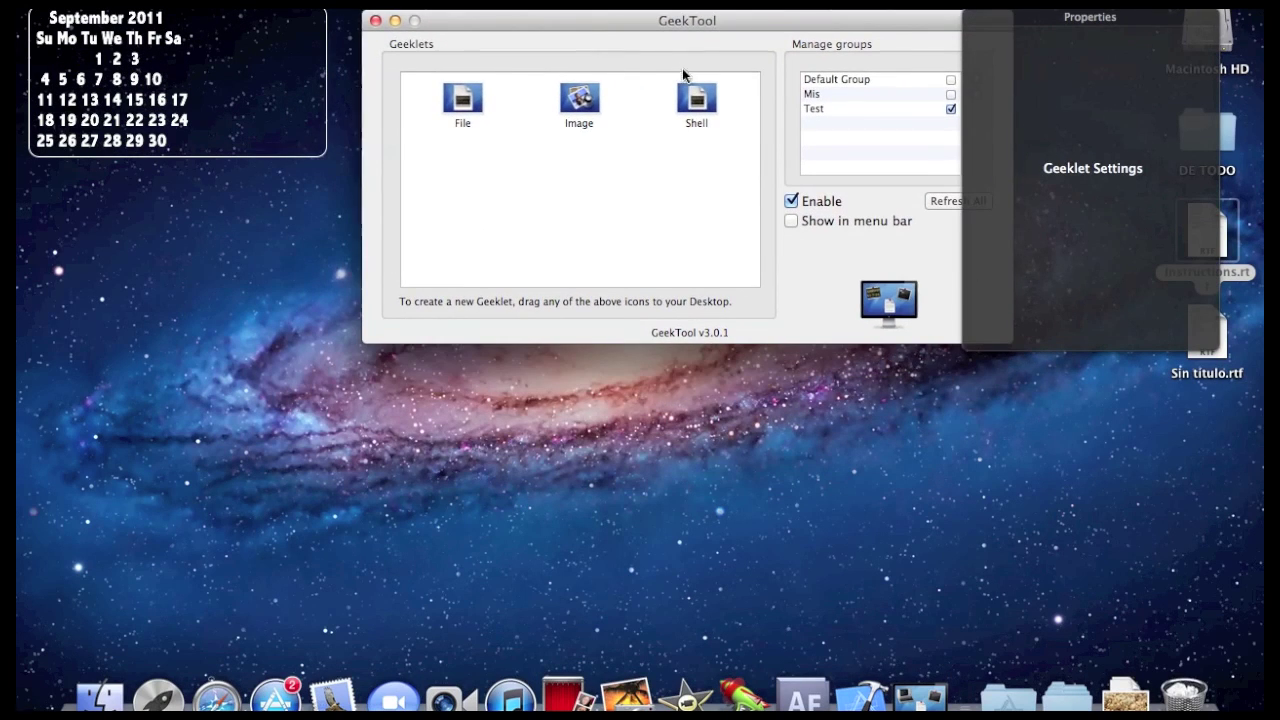
left_click_drag(697, 98, 168, 243)
left_click(1079, 254)
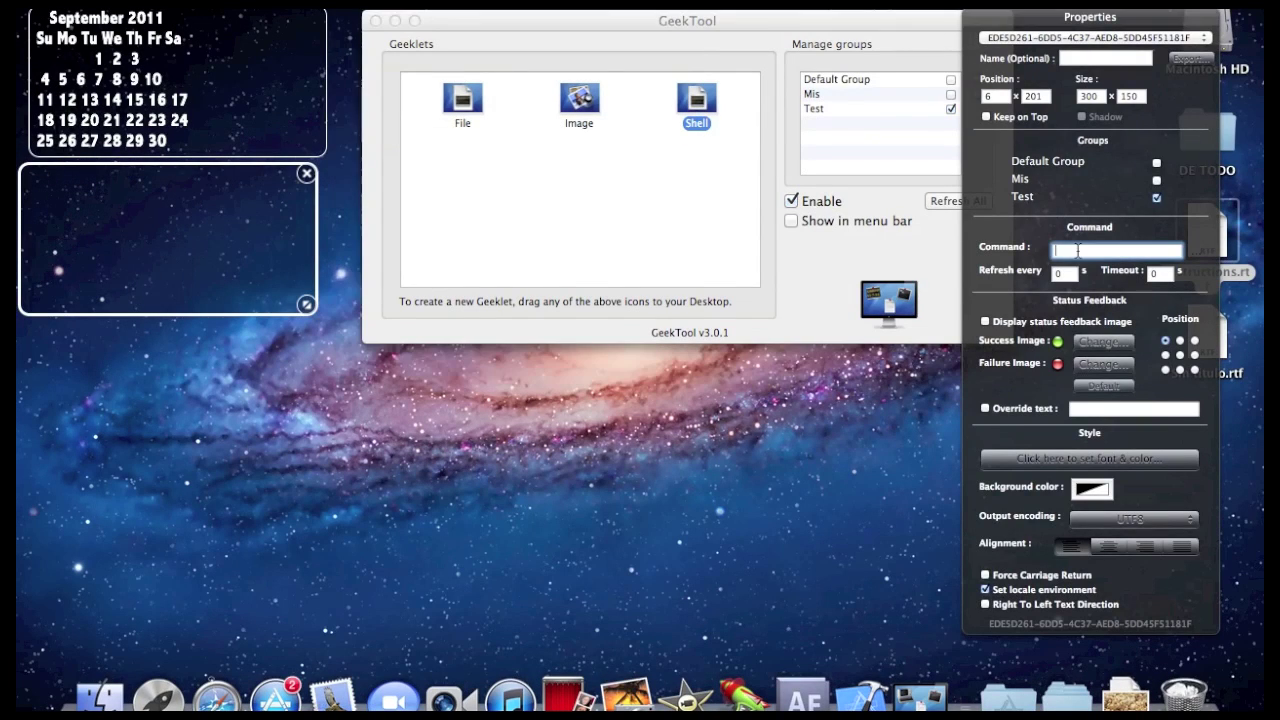
key("super+v")
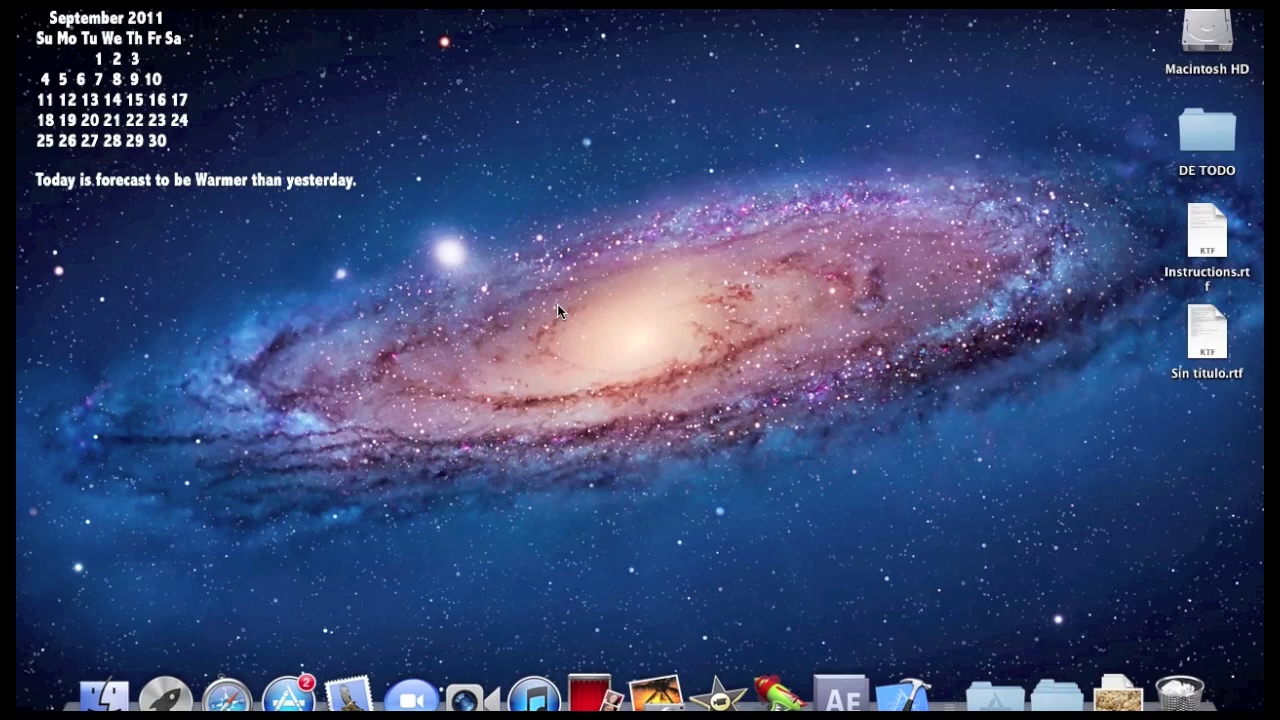
left_click_drag(373, 208, 26, 165)
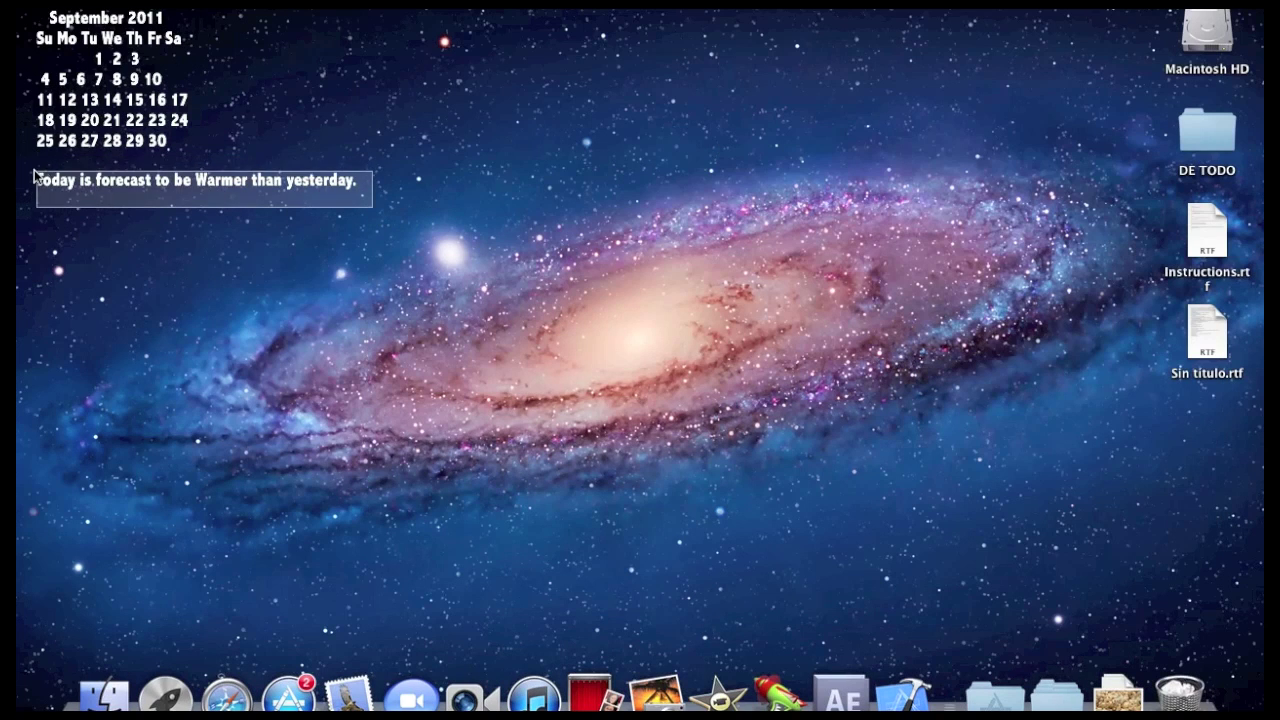